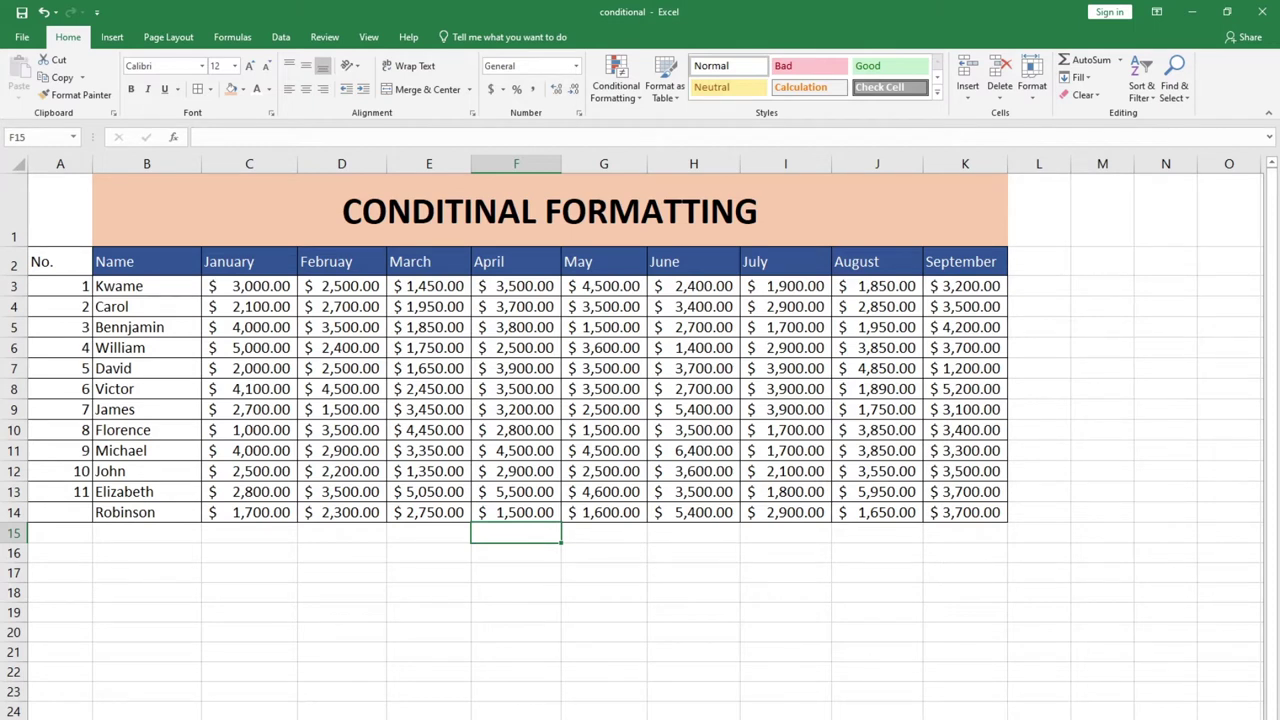
{"action": "scroll", "coordinate": [305, 708], "scroll_direction": "down", "scroll_amount": 1}
{"action": "scroll", "coordinate": [305, 708], "scroll_direction": "up", "scroll_amount": 1}
{"action": "scroll", "coordinate": [255, 323], "scroll_direction": "down", "scroll_amount": 4}
{"action": "scroll", "coordinate": [255, 323], "scroll_direction": "up", "scroll_amount": 3}
{"action": "scroll", "coordinate": [255, 323], "scroll_direction": "up", "scroll_amount": 1}
{"action": "left_click", "coordinate": [231, 263]}
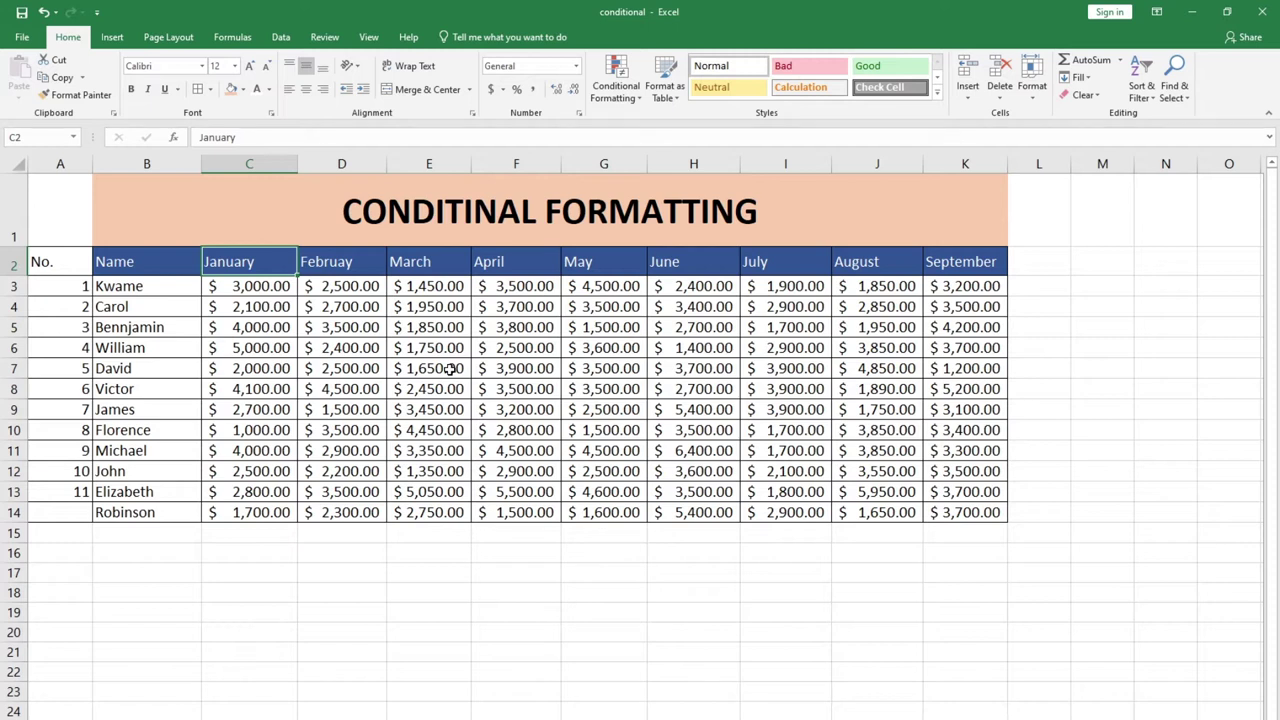
Step: Enter the missing row number 12 in cell A14 of the No. column
{"action": "left_click", "coordinate": [83, 511]}
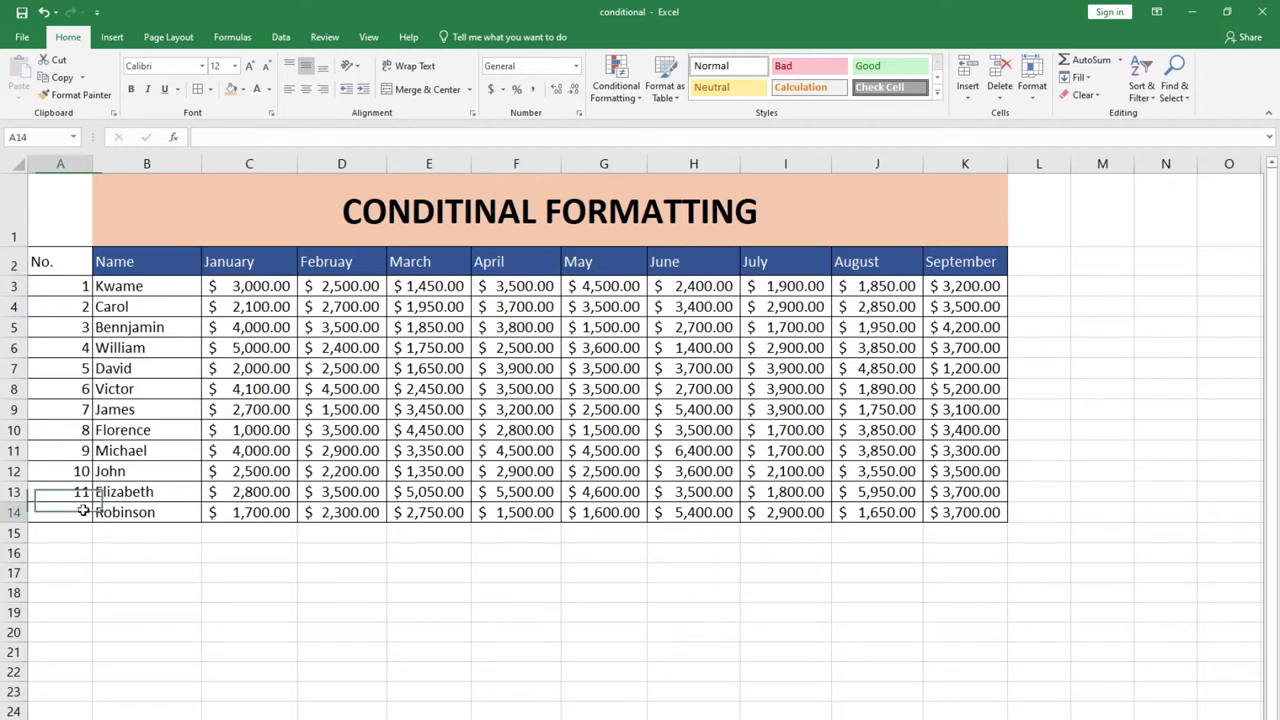
{"action": "type", "text": "12"}
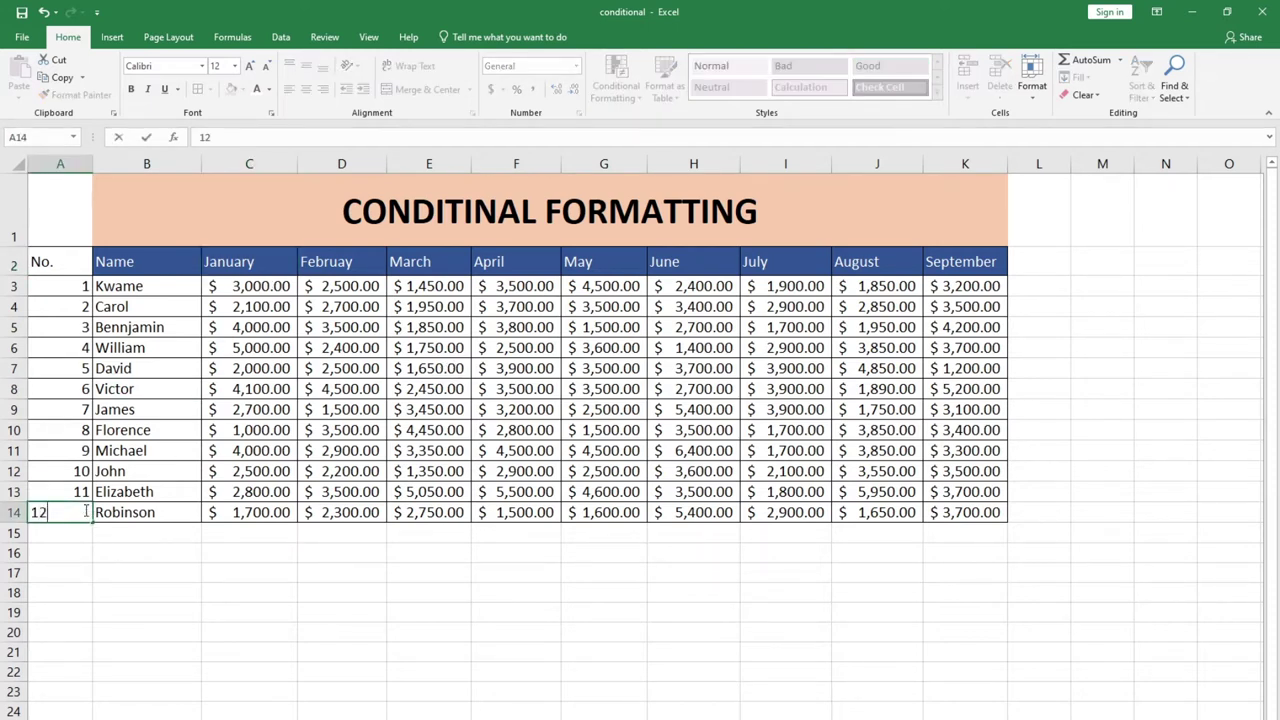
{"action": "left_click", "coordinate": [268, 425]}
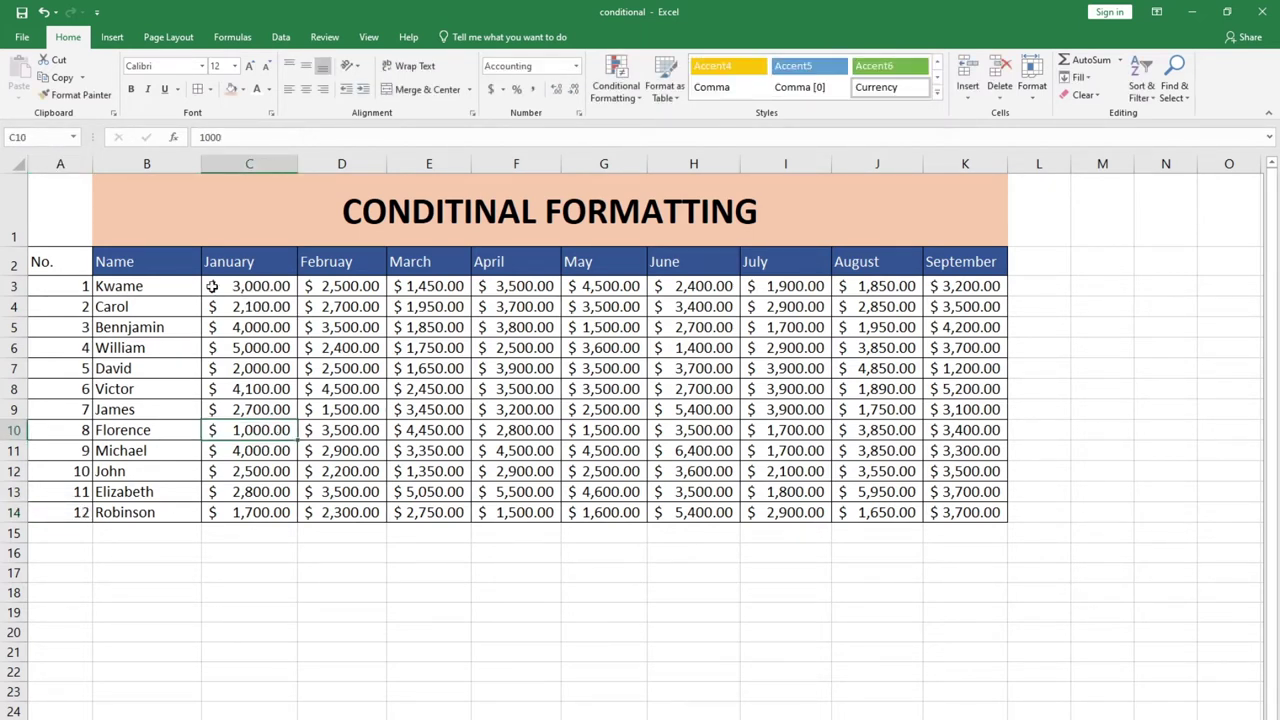
Step: Start a Greater Than highlight rule on the monthly amounts in C3:K14 with a threshold of $4000.00
{"action": "left_click_drag", "start_coordinate": [216, 285], "coordinate": [950, 508]}
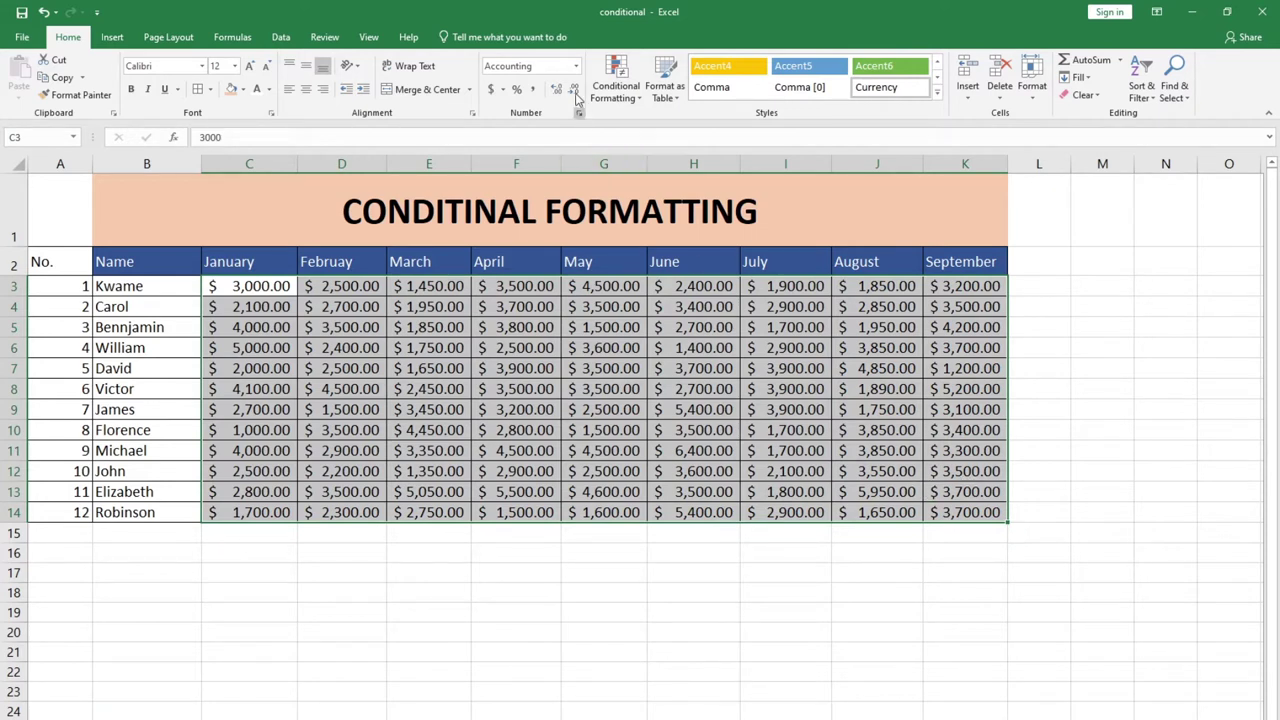
{"action": "left_click", "coordinate": [632, 100]}
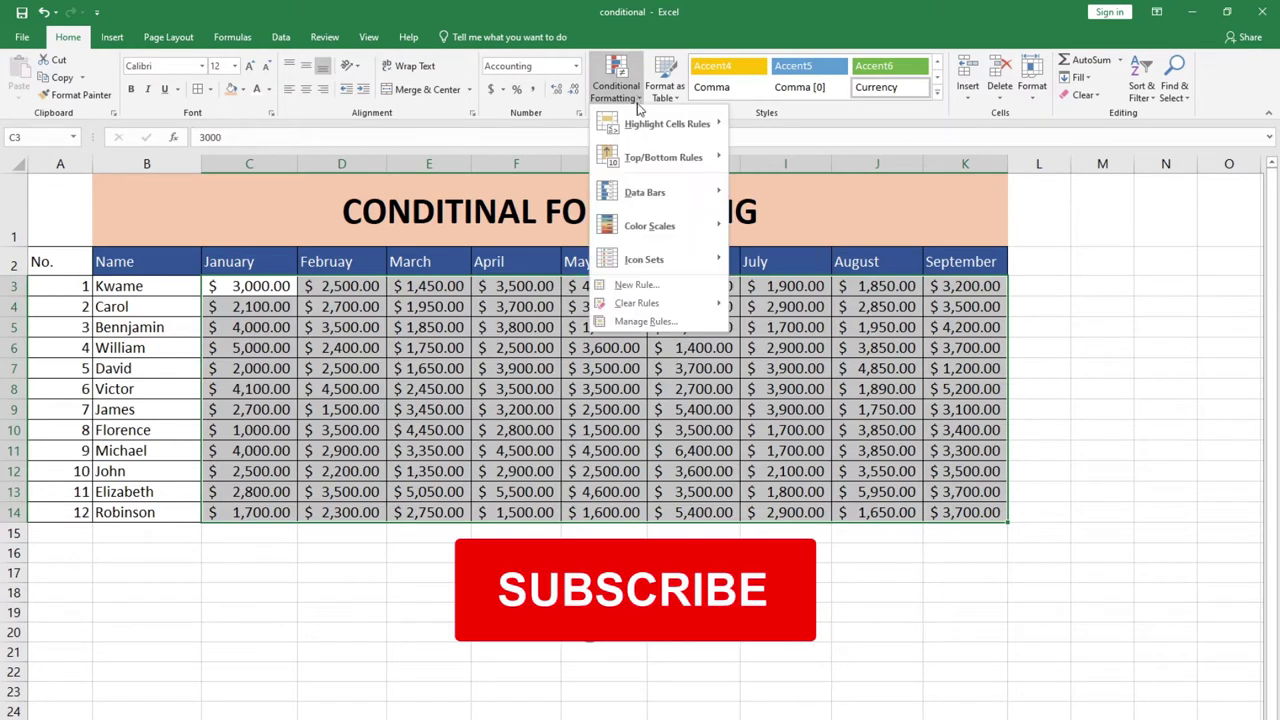
{"action": "mouse_move", "coordinate": [643, 131]}
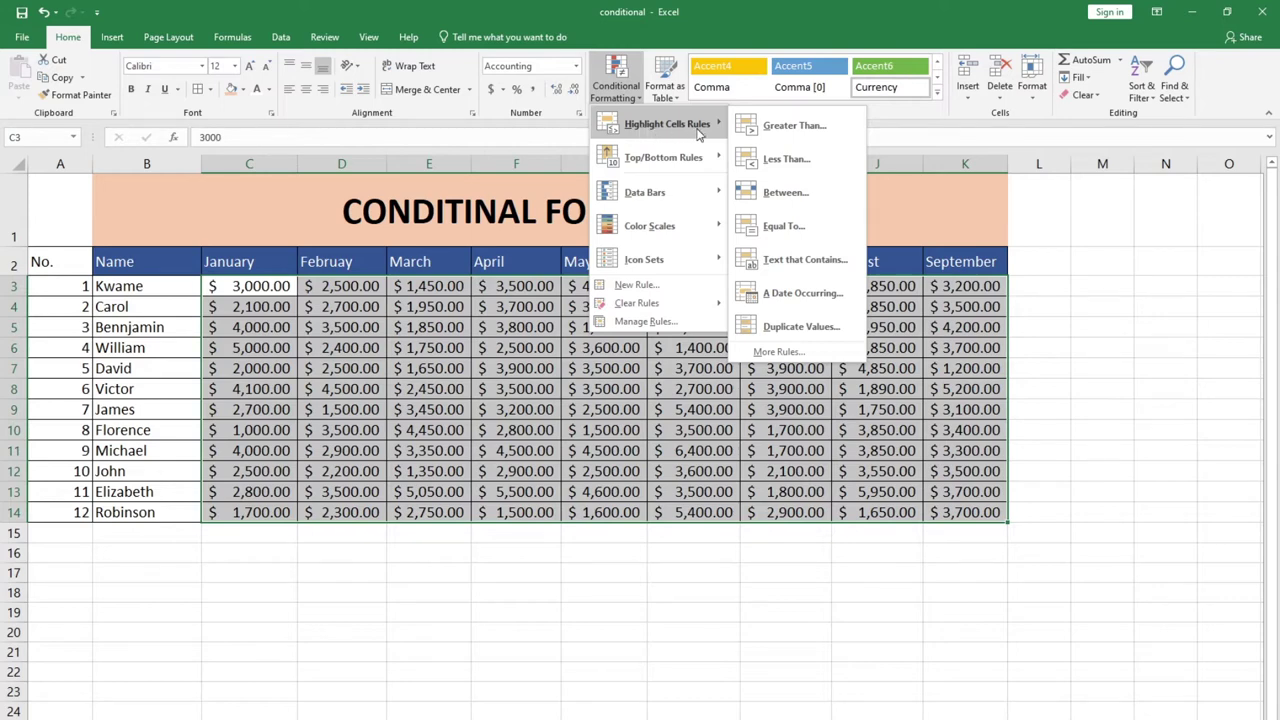
{"action": "left_click", "coordinate": [785, 126]}
{"action": "left_click_drag", "start_coordinate": [387, 220], "coordinate": [733, 272]}
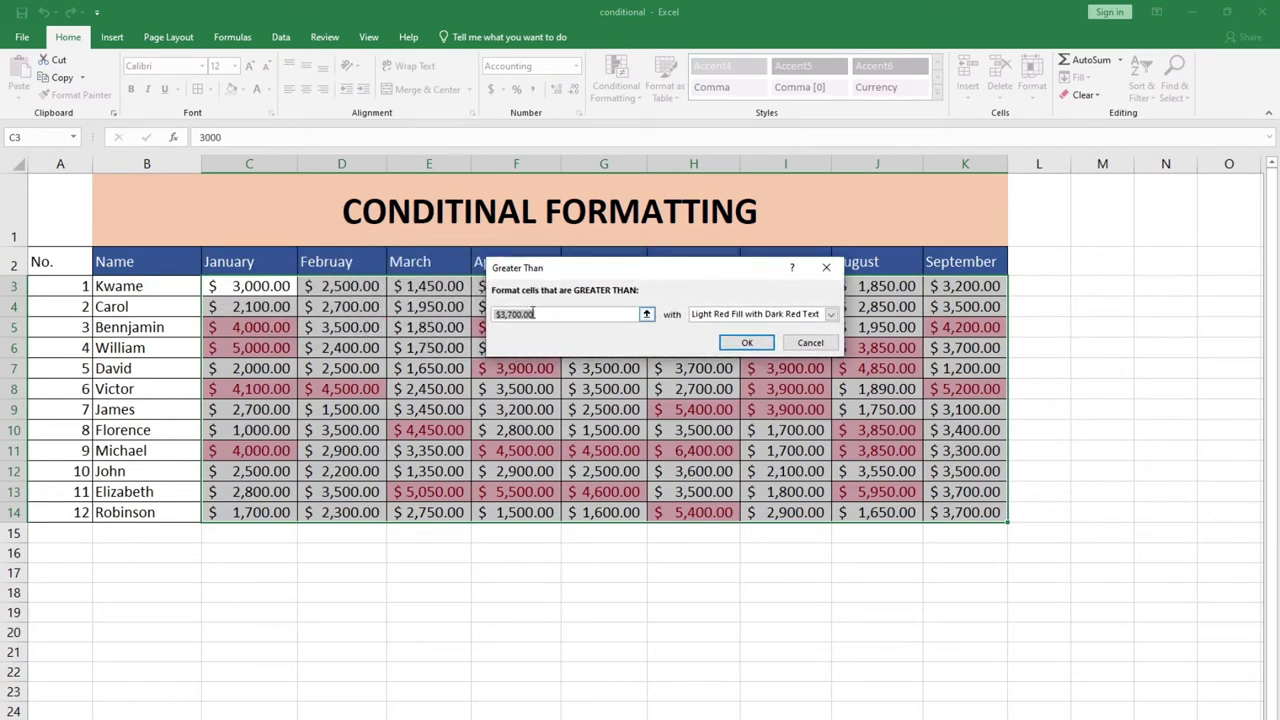
{"action": "left_click", "coordinate": [512, 315]}
{"action": "key", "text": "BackSpace"}
{"action": "key", "text": "BackSpace"}
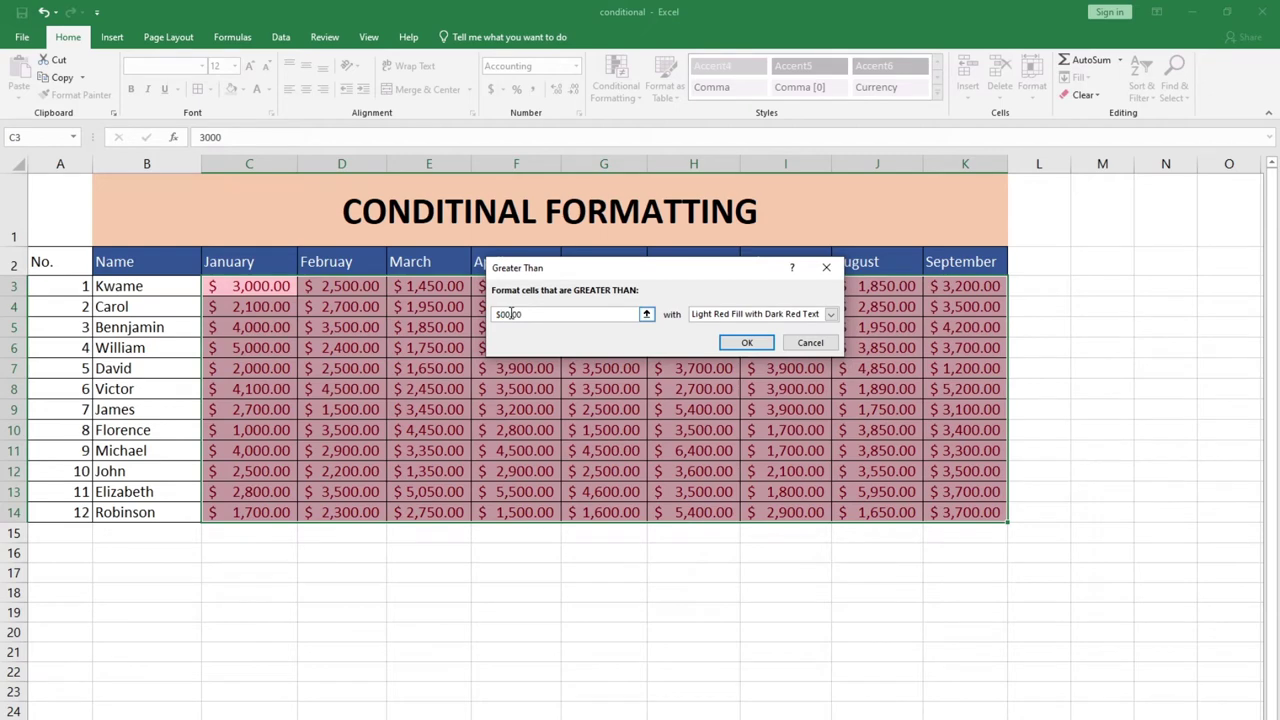
{"action": "type", "text": "0"}
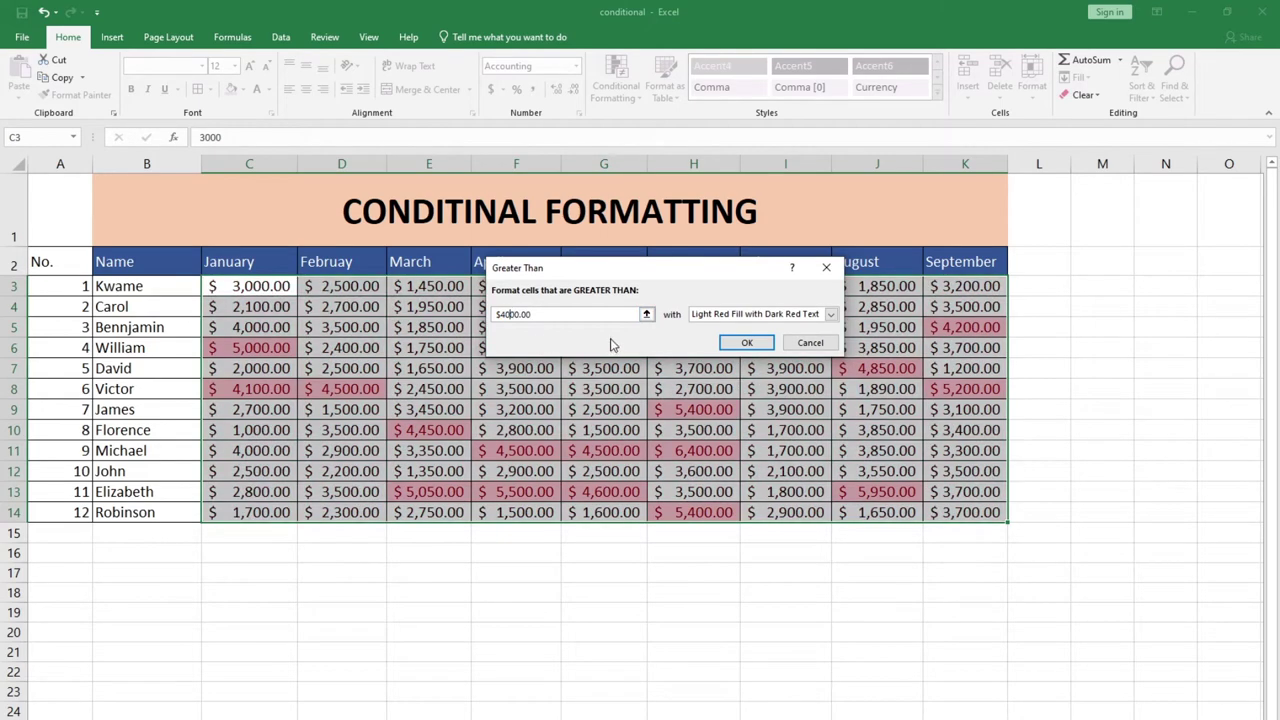
{"action": "left_click", "coordinate": [510, 316]}
Step: Set the Greater Than rule's format to Green Fill with Dark Green Text and apply it
{"action": "left_click", "coordinate": [831, 314]}
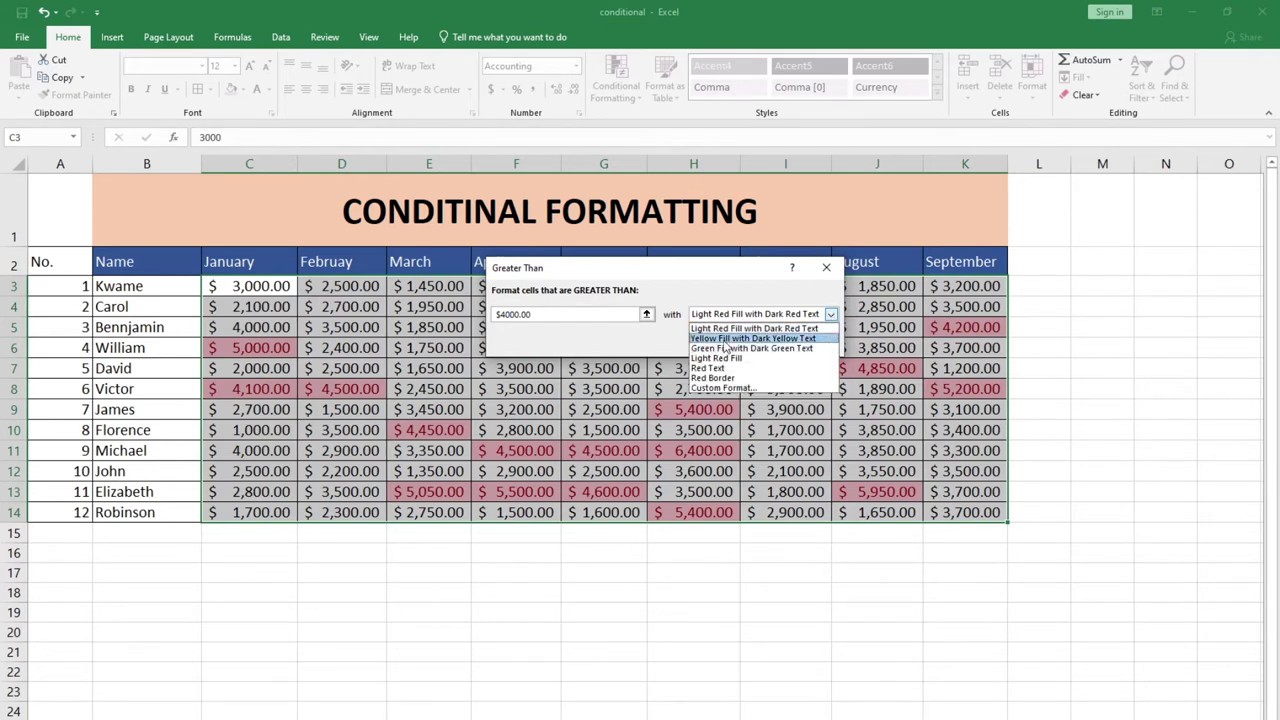
{"action": "left_click", "coordinate": [728, 336]}
{"action": "left_click", "coordinate": [831, 314]}
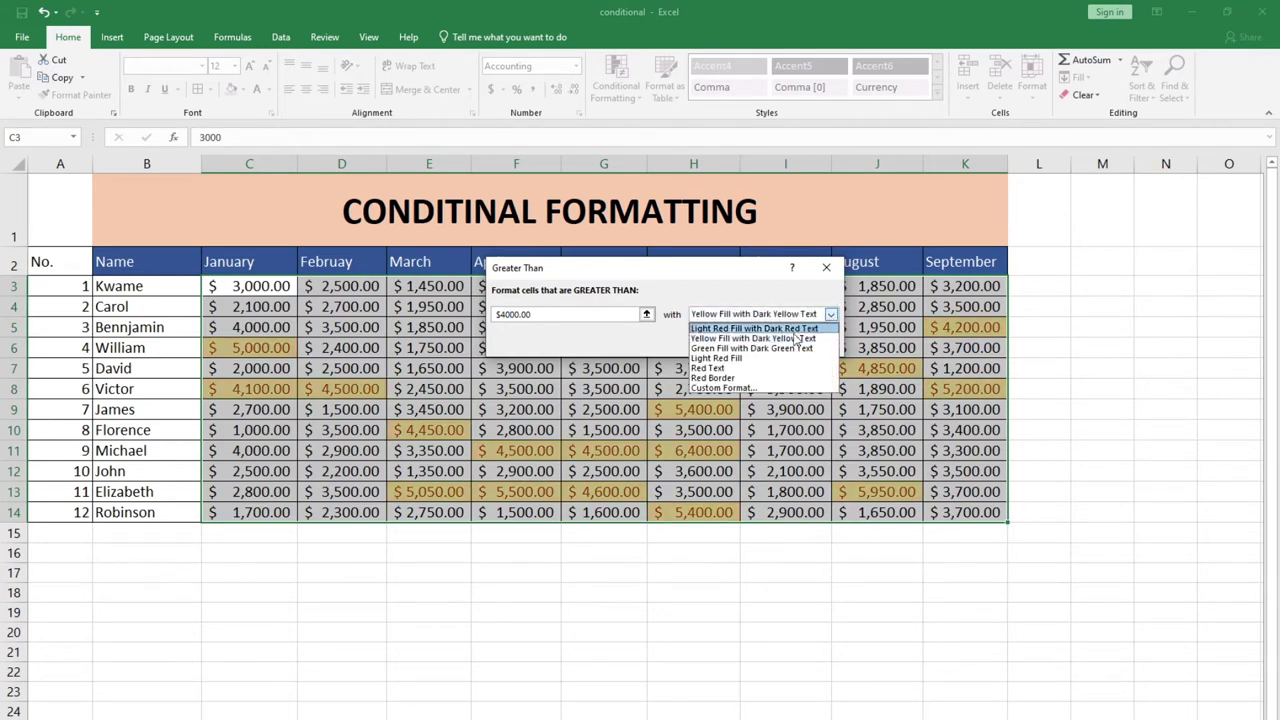
{"action": "left_click", "coordinate": [738, 348]}
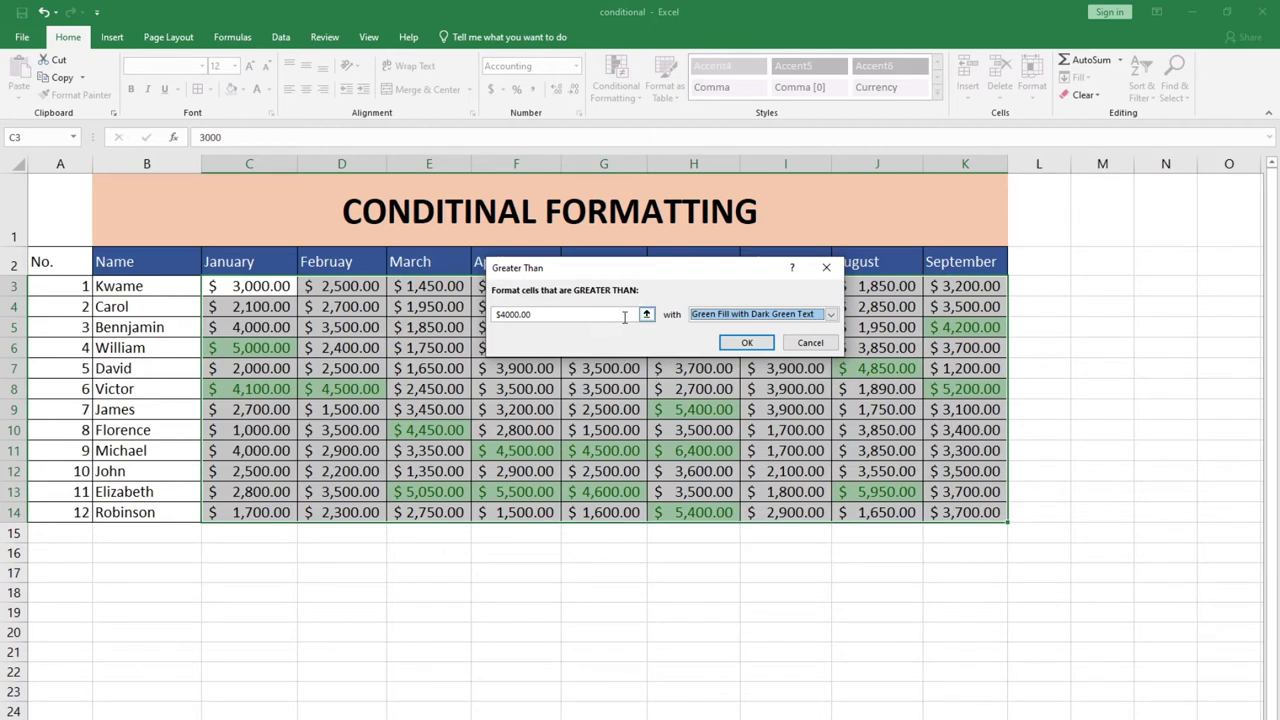
{"action": "left_click", "coordinate": [745, 342]}
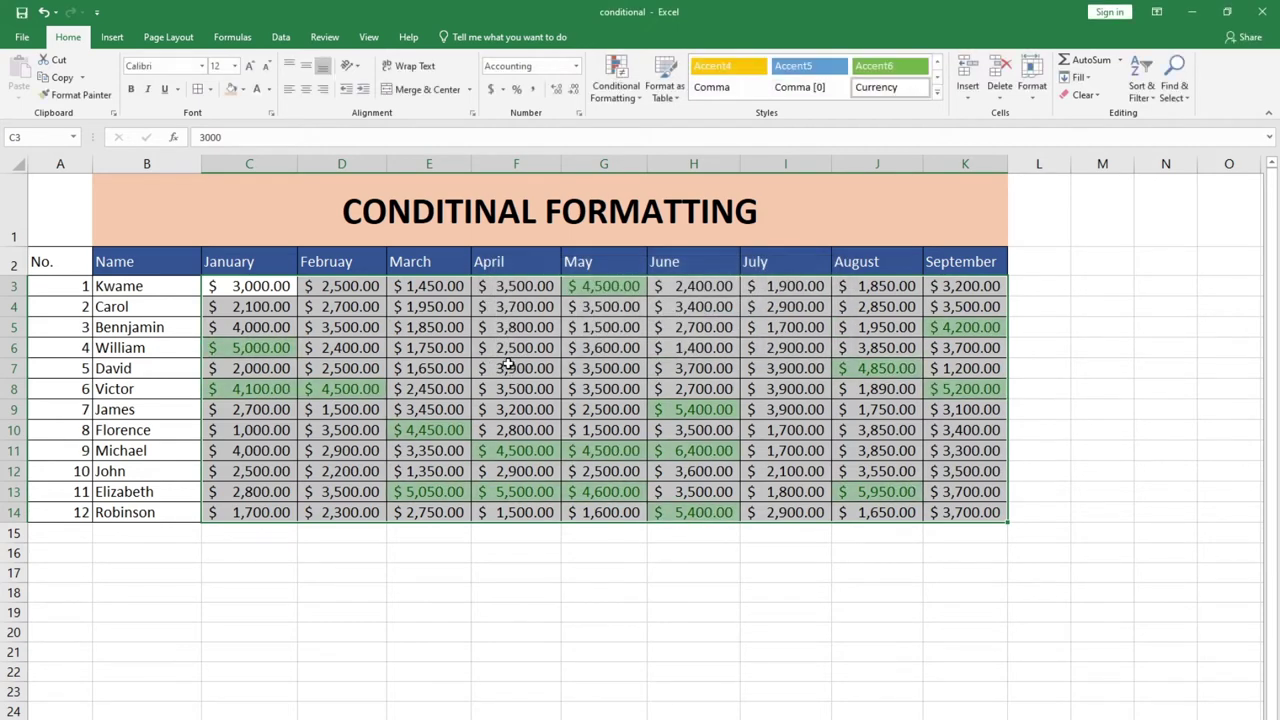
Step: Examine the green-highlighted amounts in the January to May columns and whose rows they belong to
{"action": "left_click", "coordinate": [506, 364]}
{"action": "left_click", "coordinate": [266, 347]}
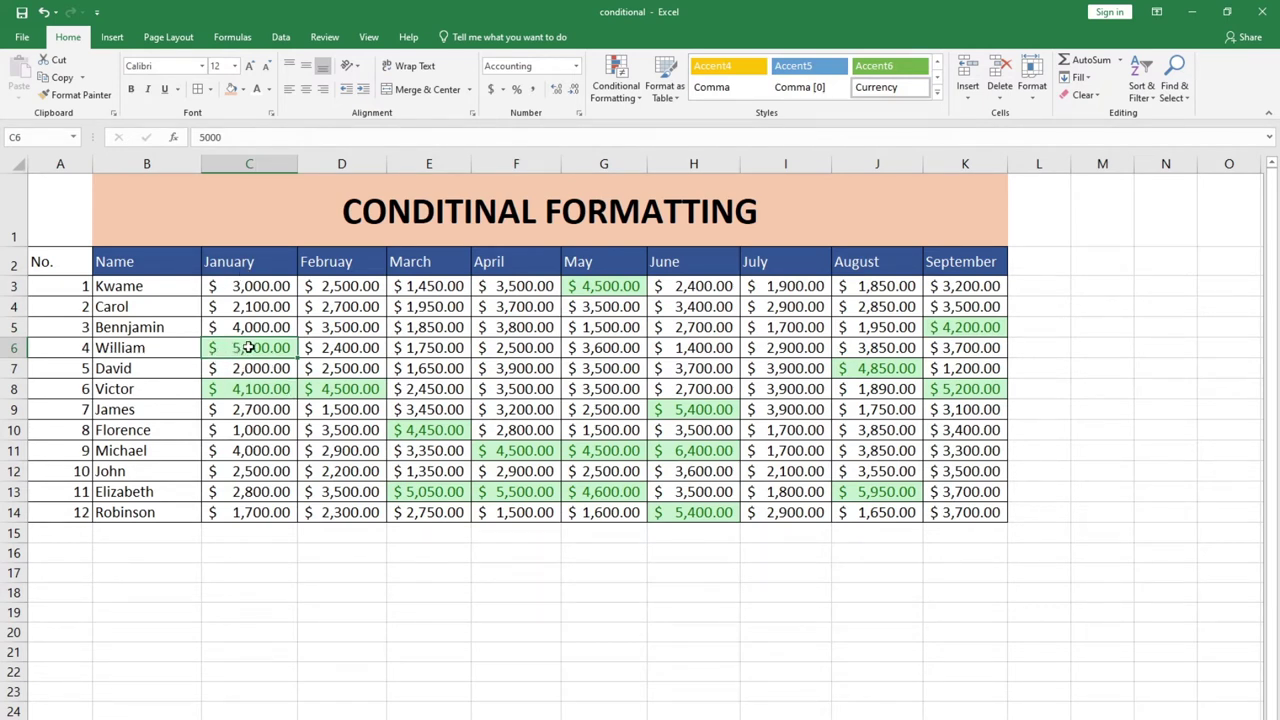
{"action": "left_click", "coordinate": [119, 390]}
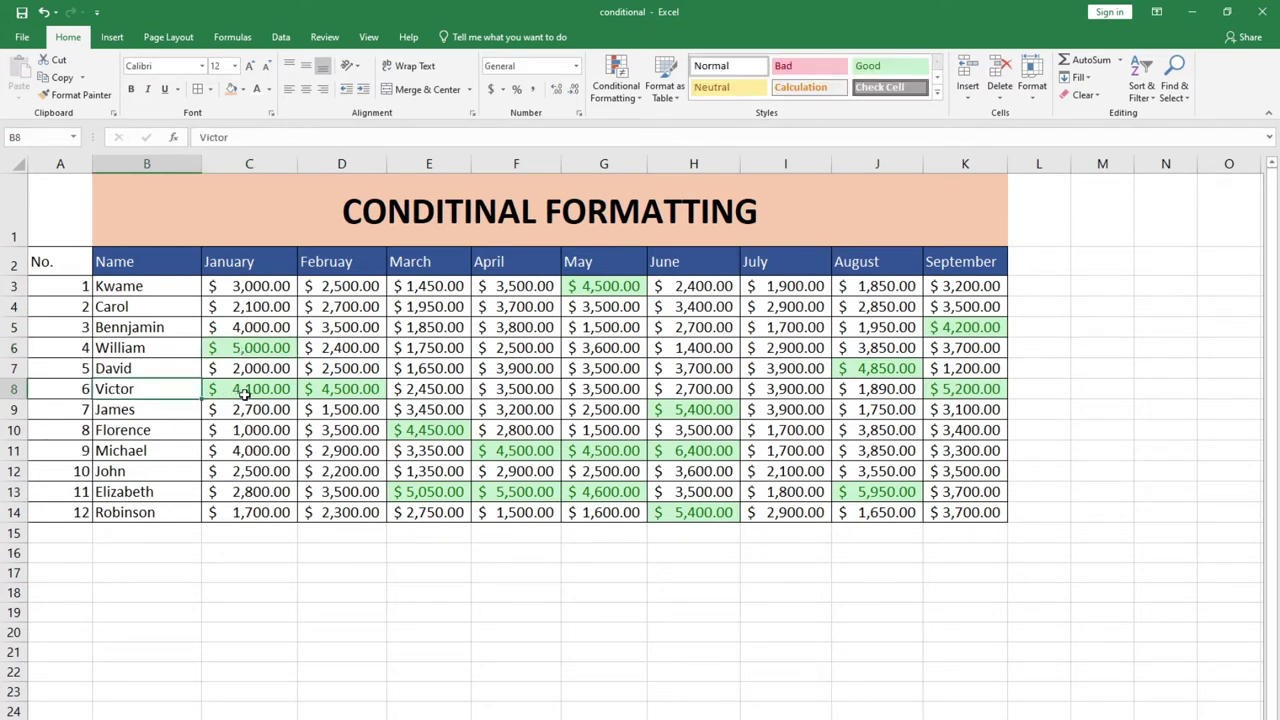
{"action": "left_click", "coordinate": [240, 327]}
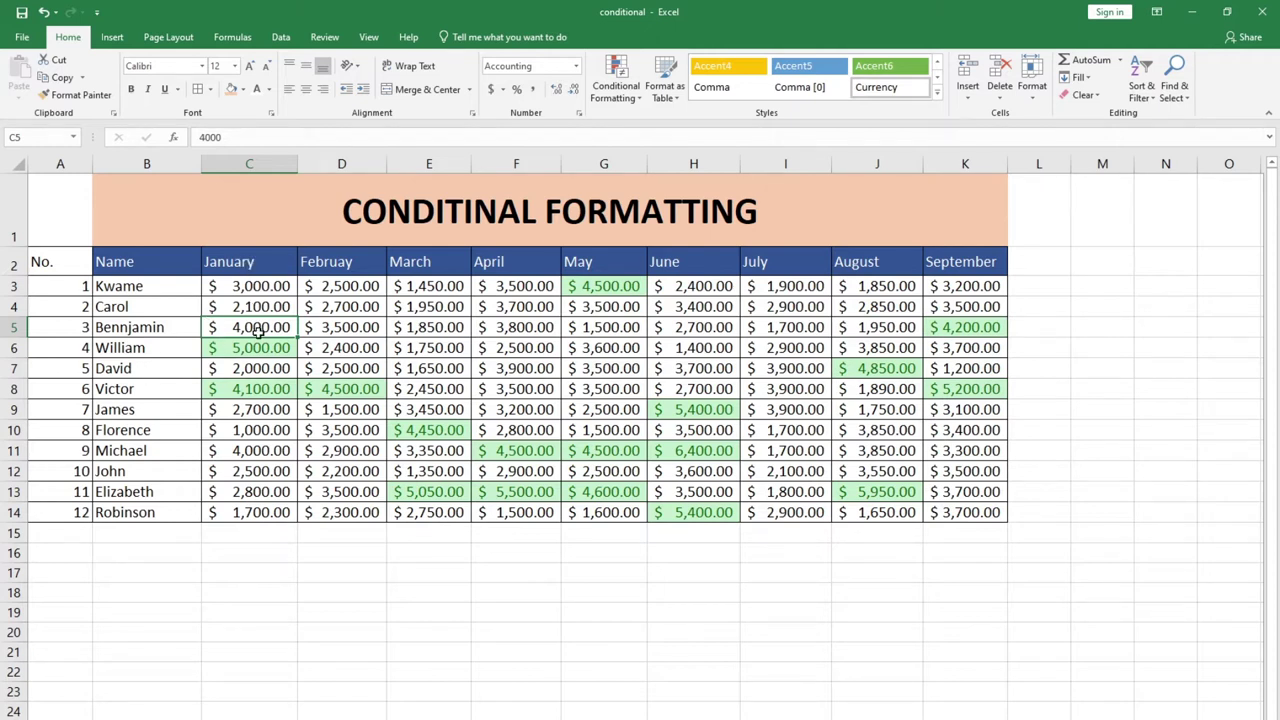
{"action": "left_click", "coordinate": [258, 343]}
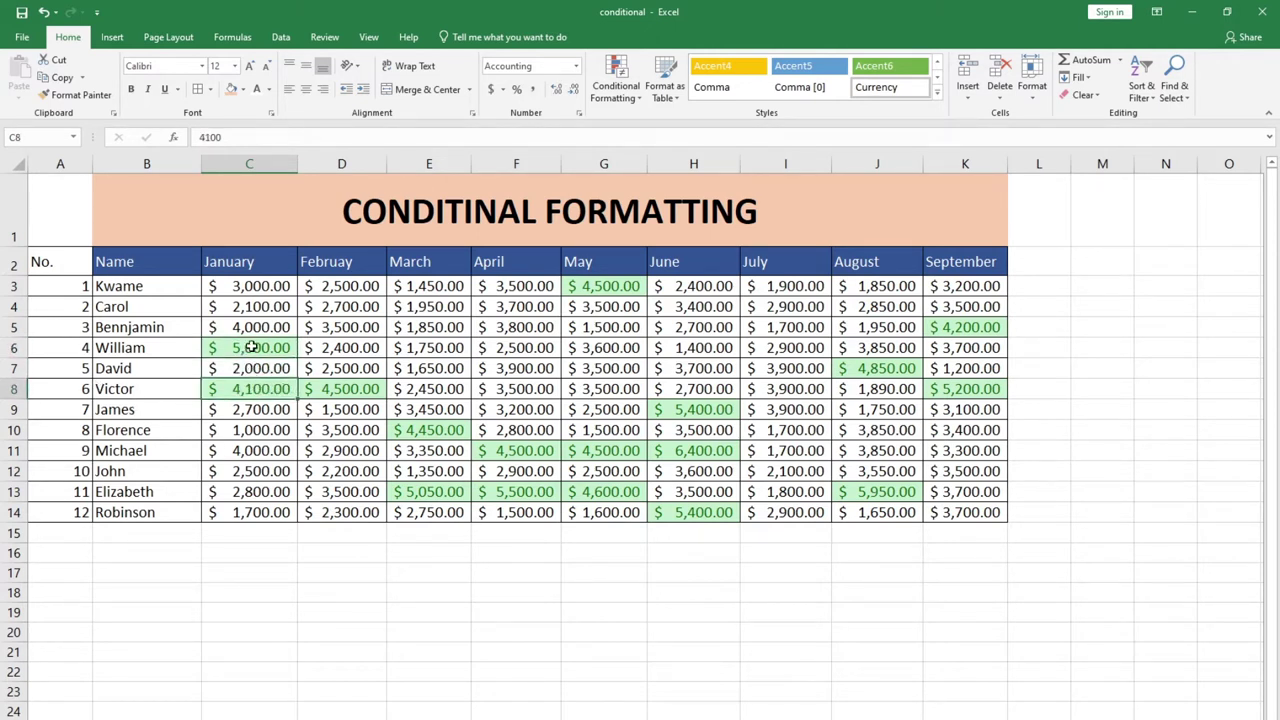
{"action": "left_click", "coordinate": [244, 392]}
{"action": "left_click", "coordinate": [328, 262]}
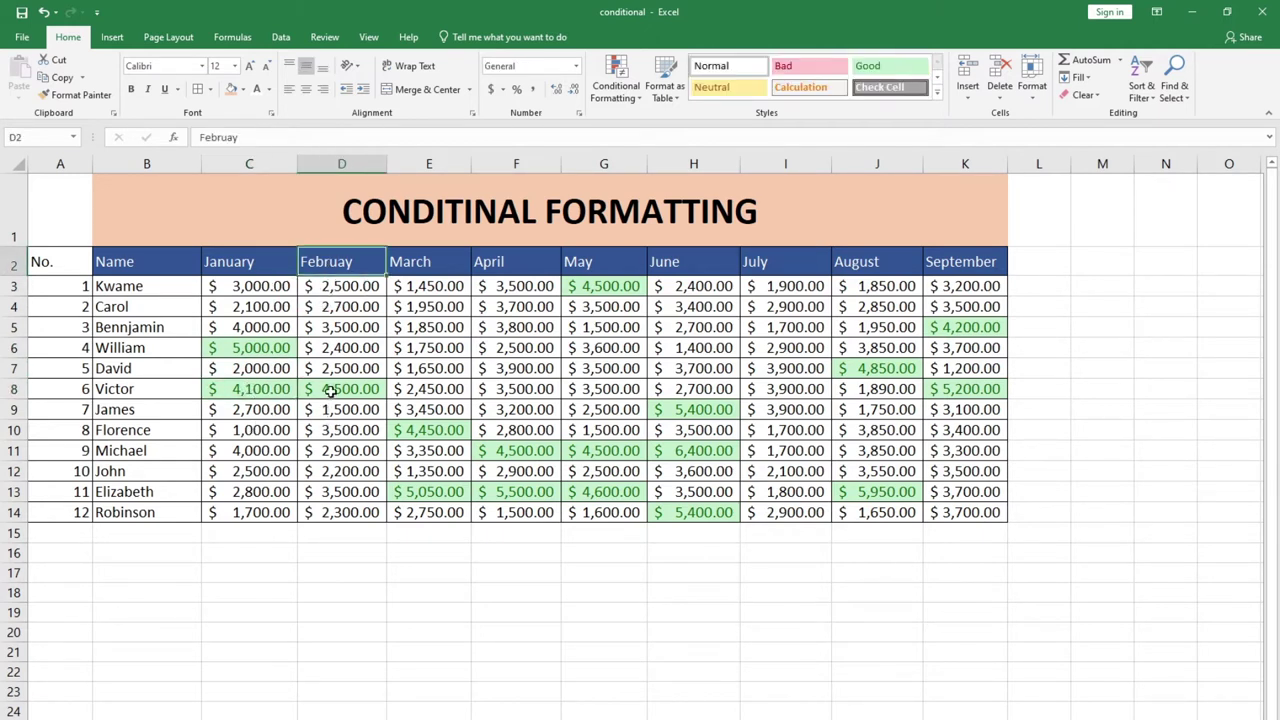
{"action": "left_click", "coordinate": [334, 389]}
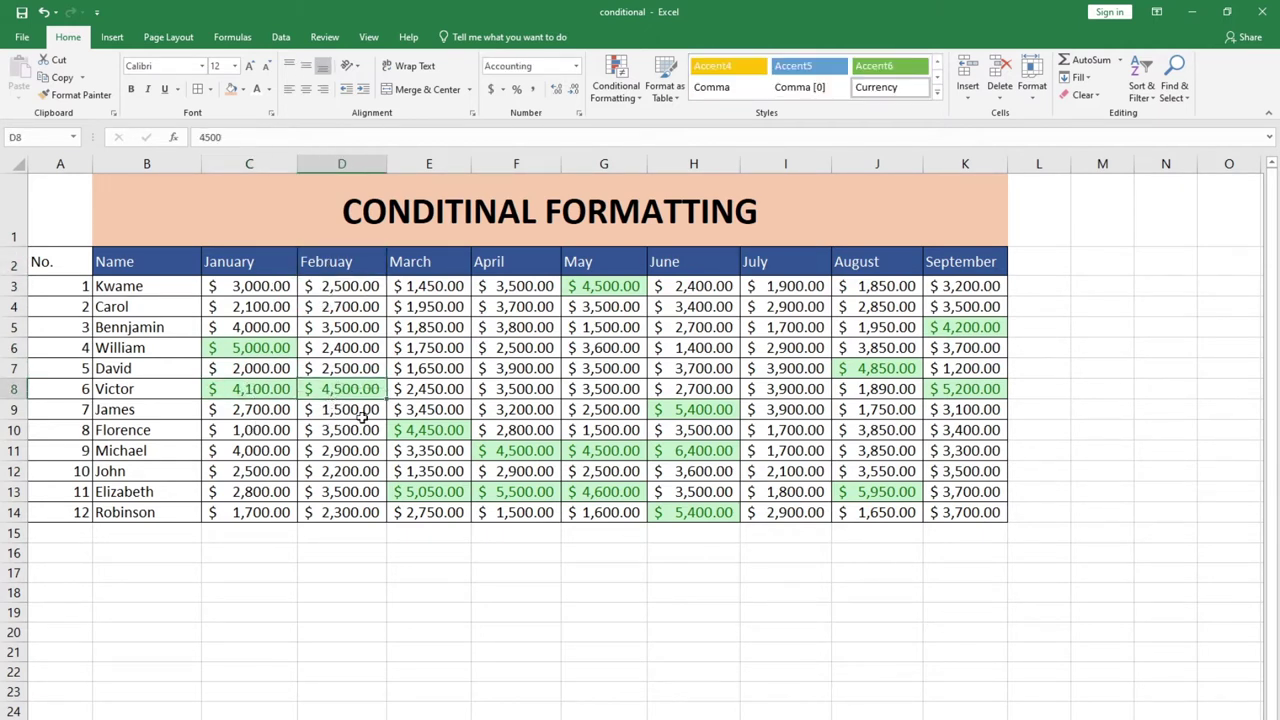
{"action": "left_click", "coordinate": [414, 262]}
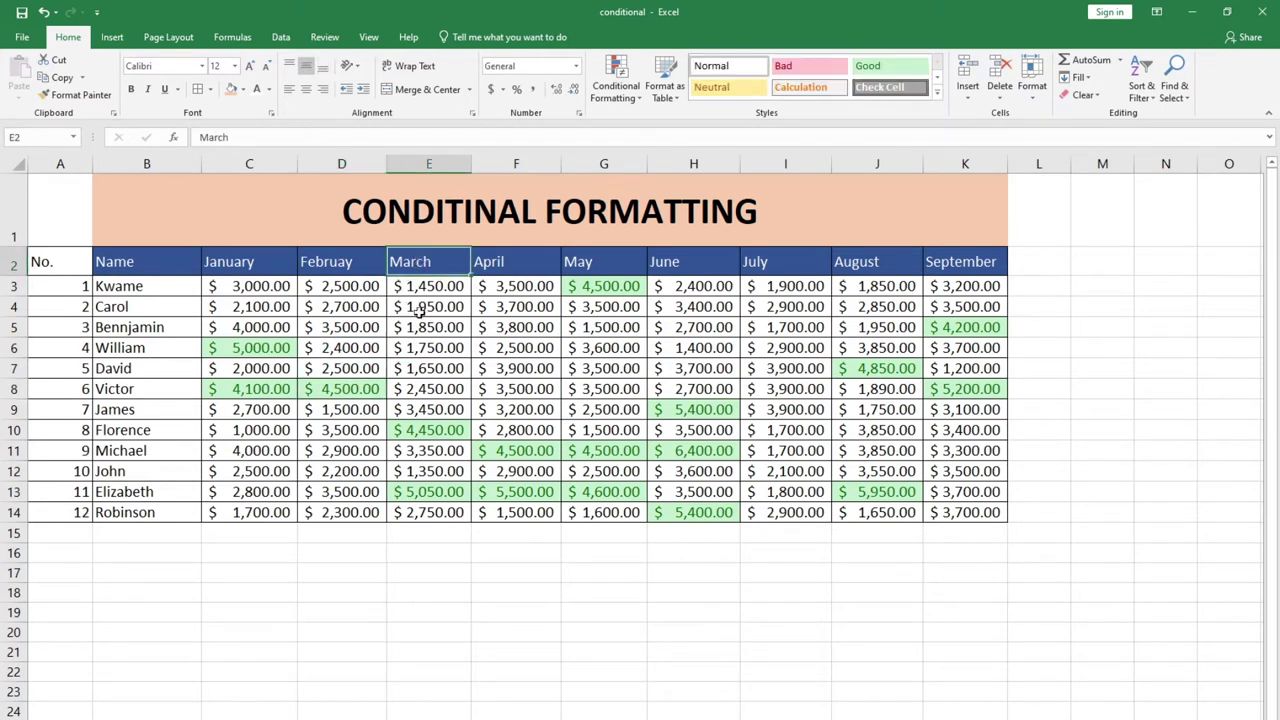
{"action": "left_click", "coordinate": [424, 429]}
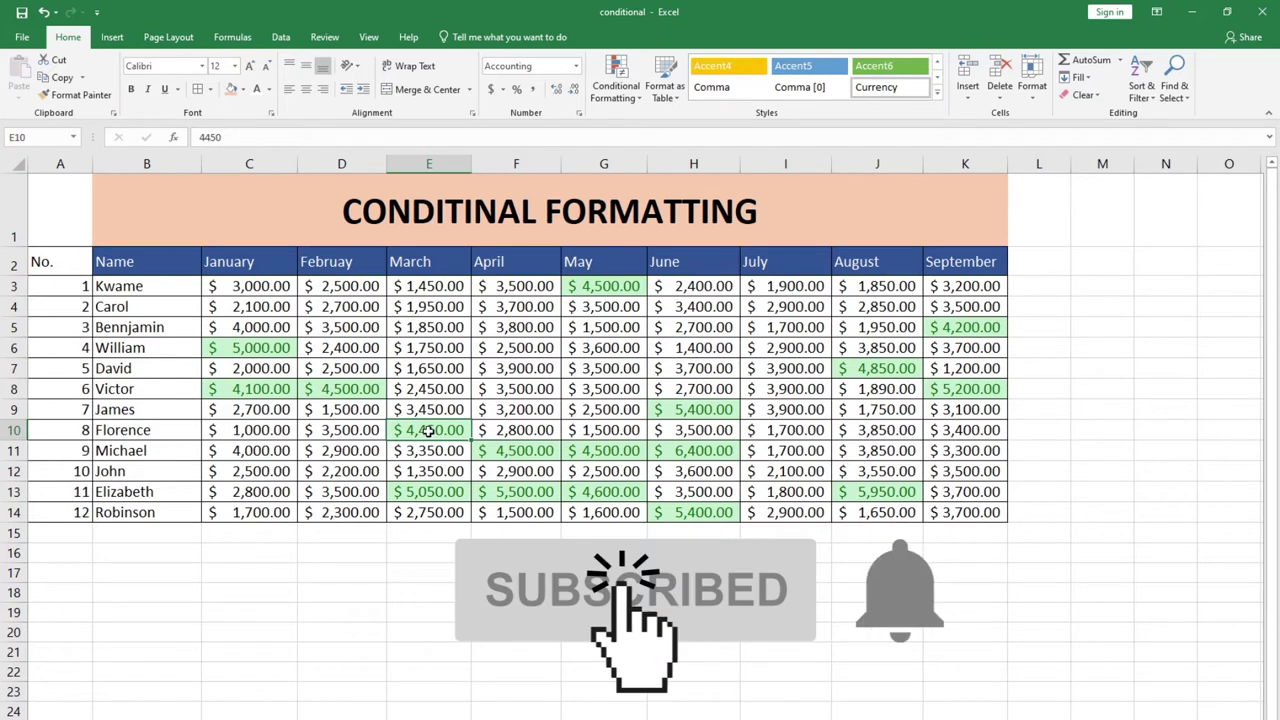
{"action": "left_click", "coordinate": [424, 492]}
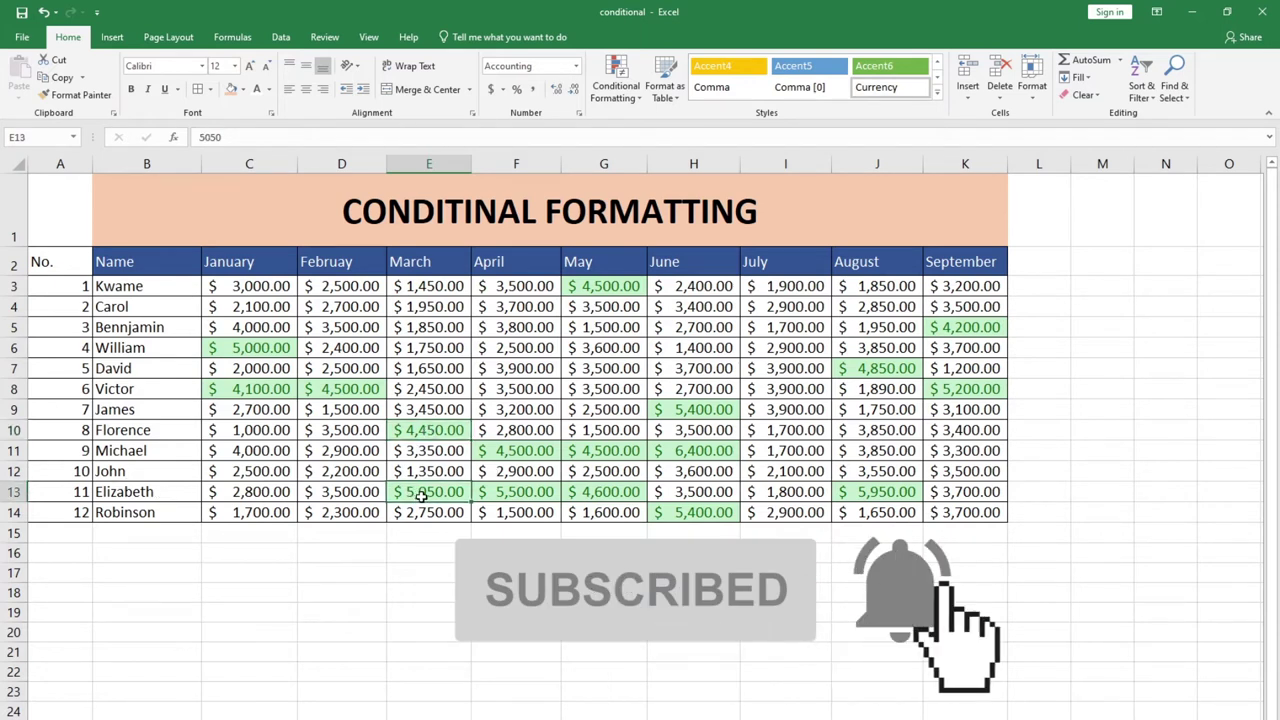
{"action": "left_click", "coordinate": [502, 262]}
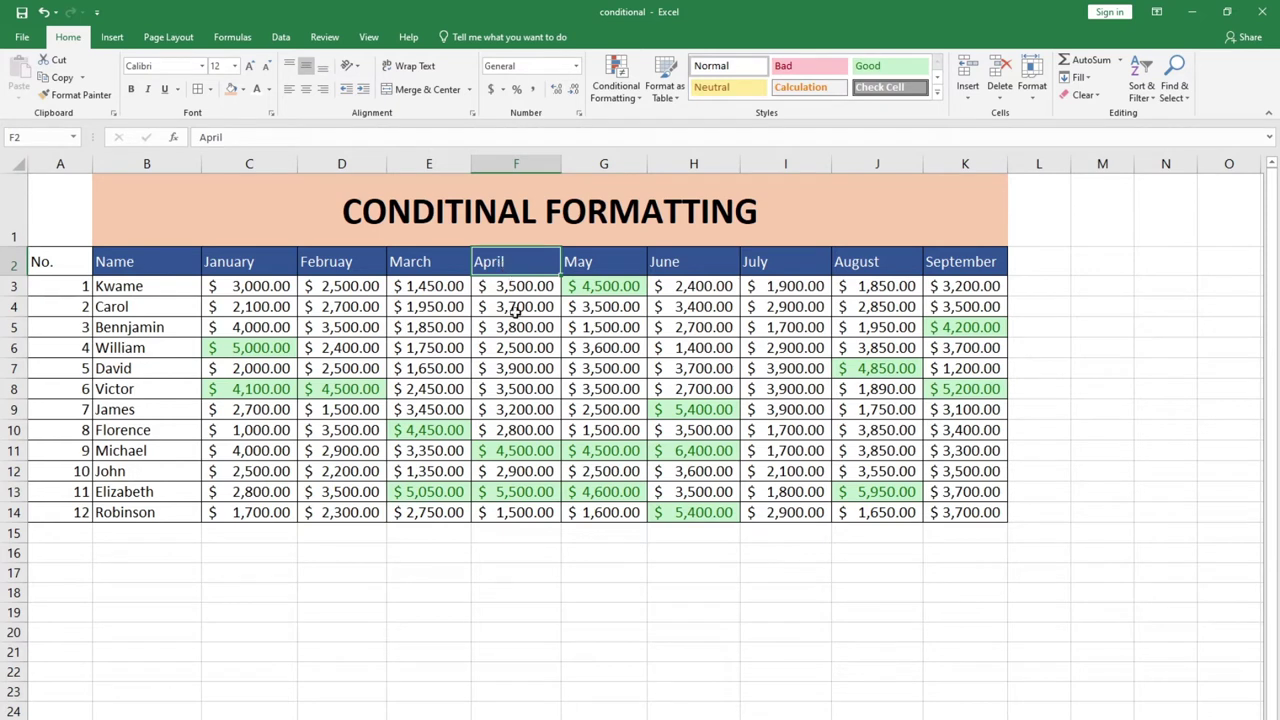
{"action": "left_click", "coordinate": [525, 451]}
{"action": "left_click", "coordinate": [533, 491]}
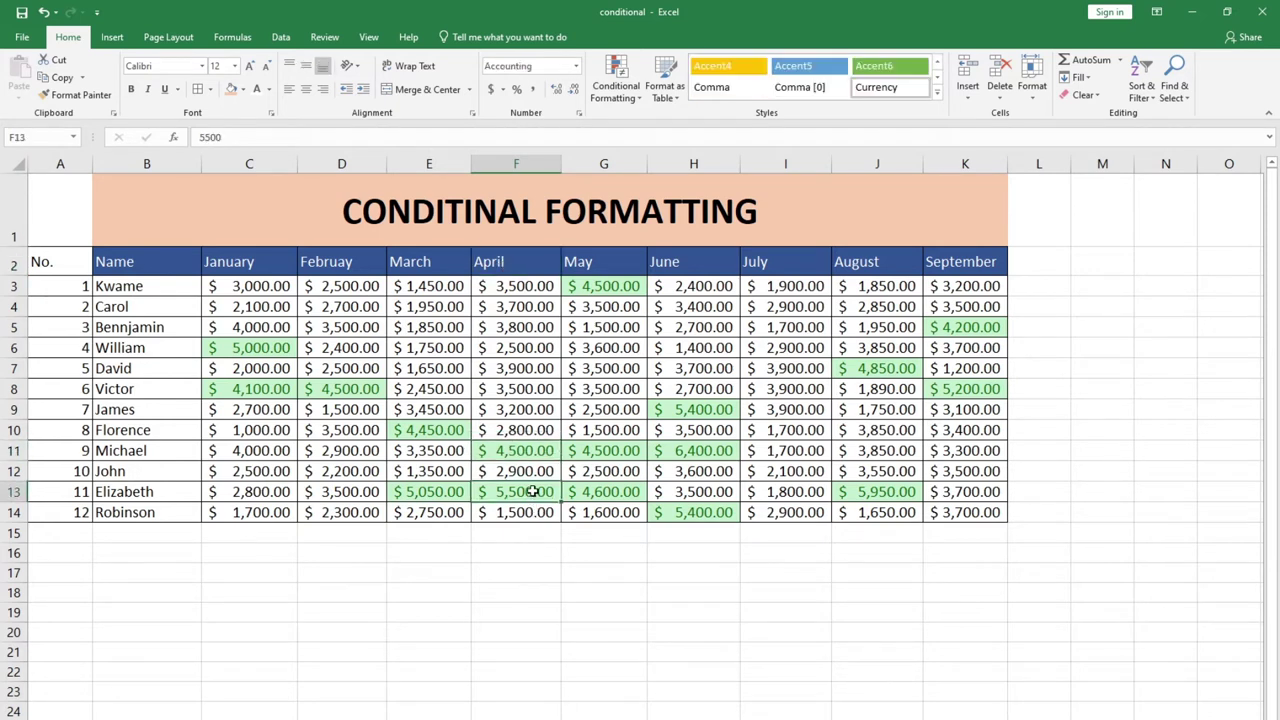
{"action": "left_click", "coordinate": [611, 286]}
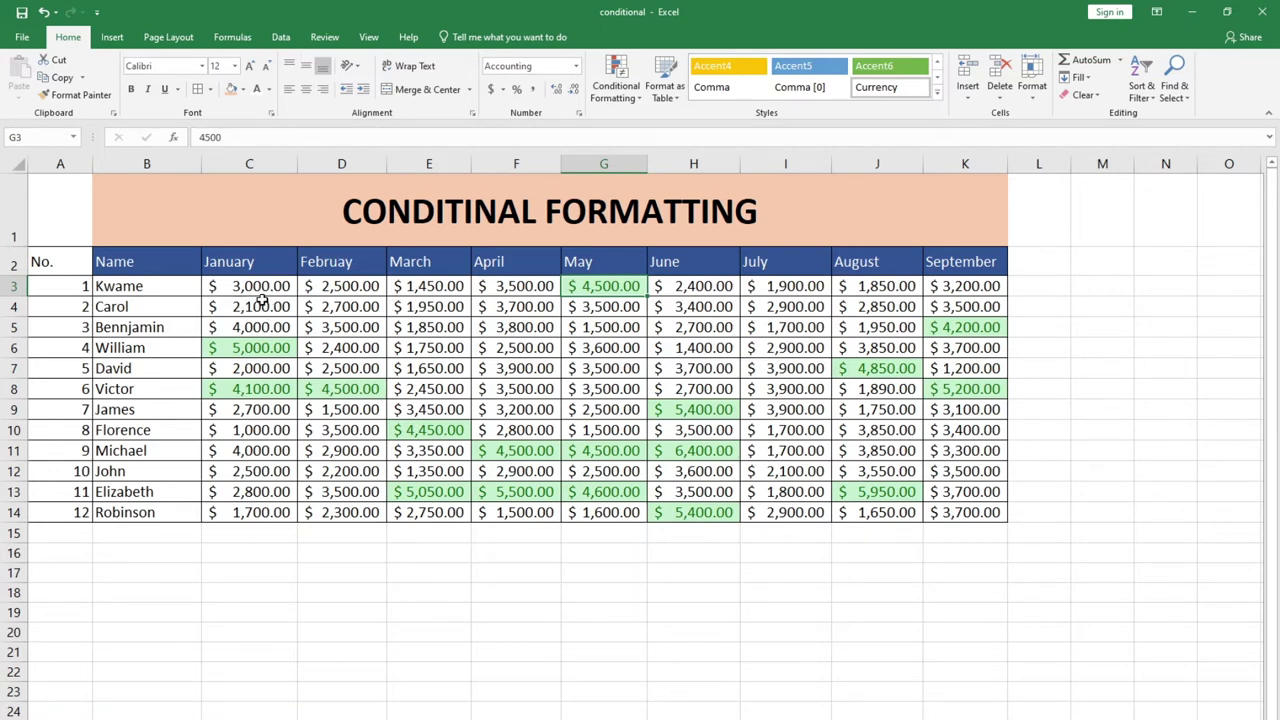
Step: Add a Less Than rule to C3:K14 that formats amounts below $2000.00 with Light Red Fill with Dark Red Text
{"action": "left_click_drag", "start_coordinate": [243, 283], "coordinate": [990, 512]}
{"action": "left_click", "coordinate": [615, 82]}
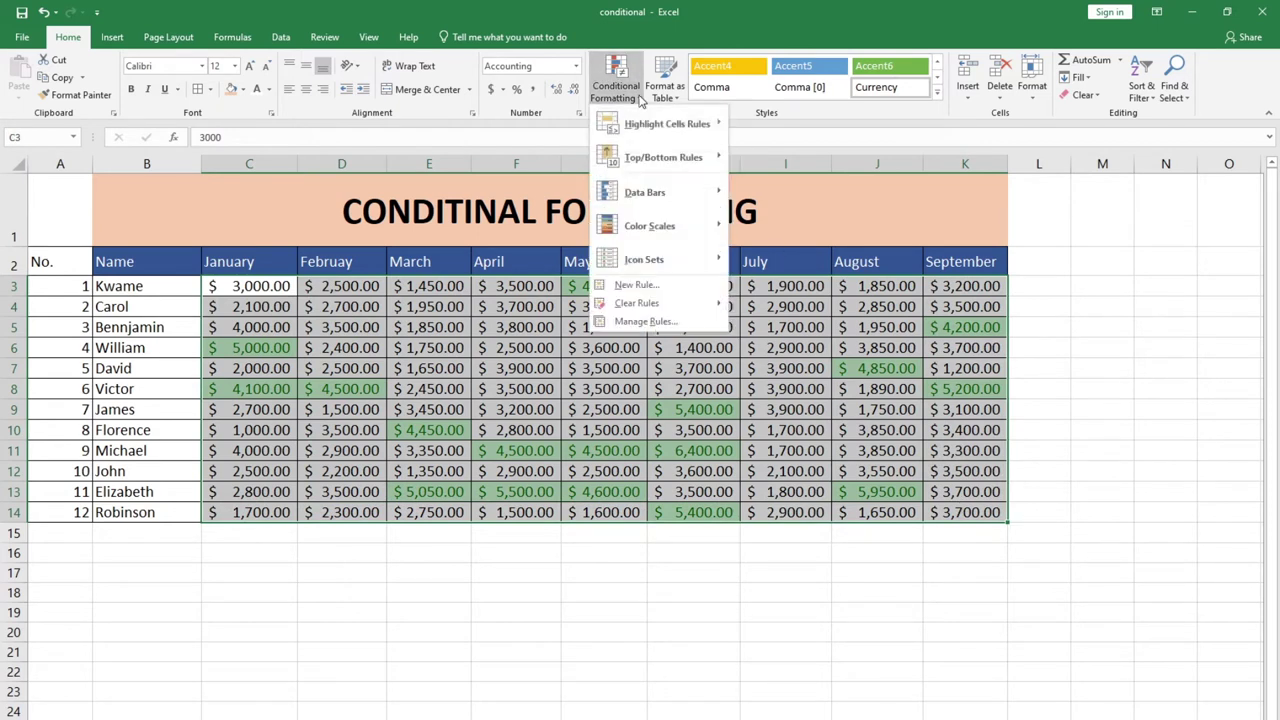
{"action": "mouse_move", "coordinate": [654, 132]}
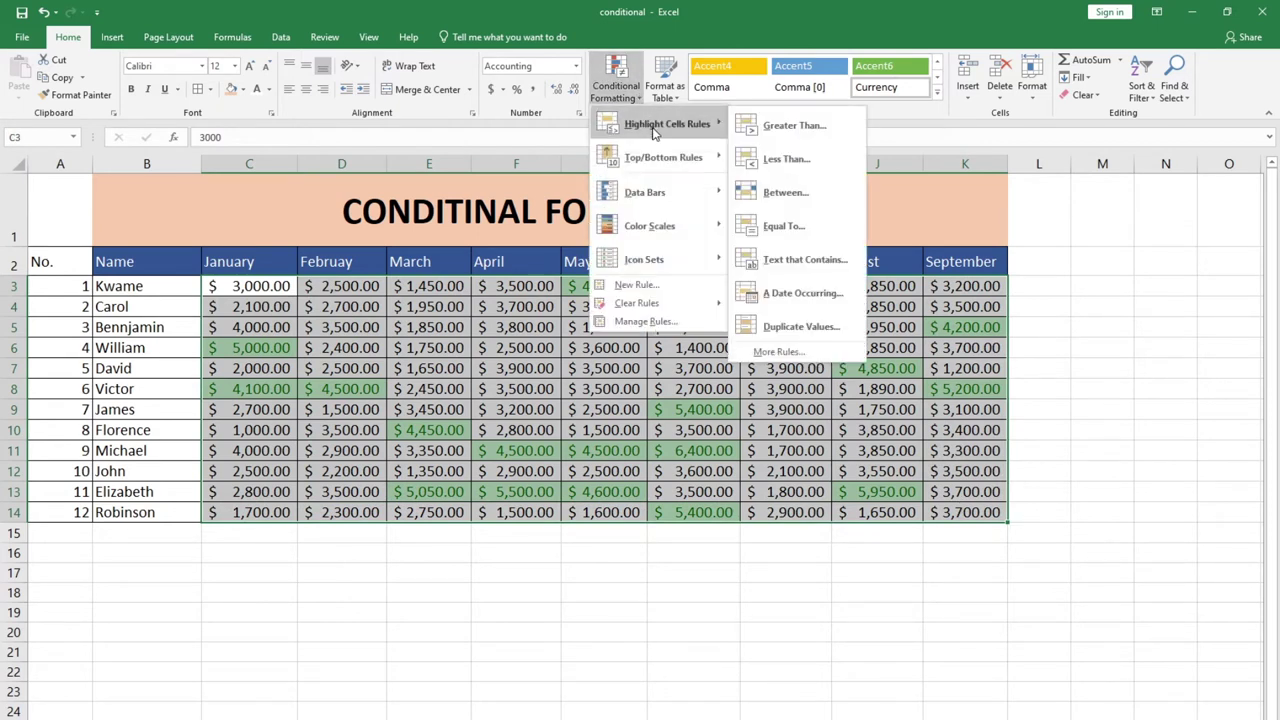
{"action": "left_click", "coordinate": [776, 159]}
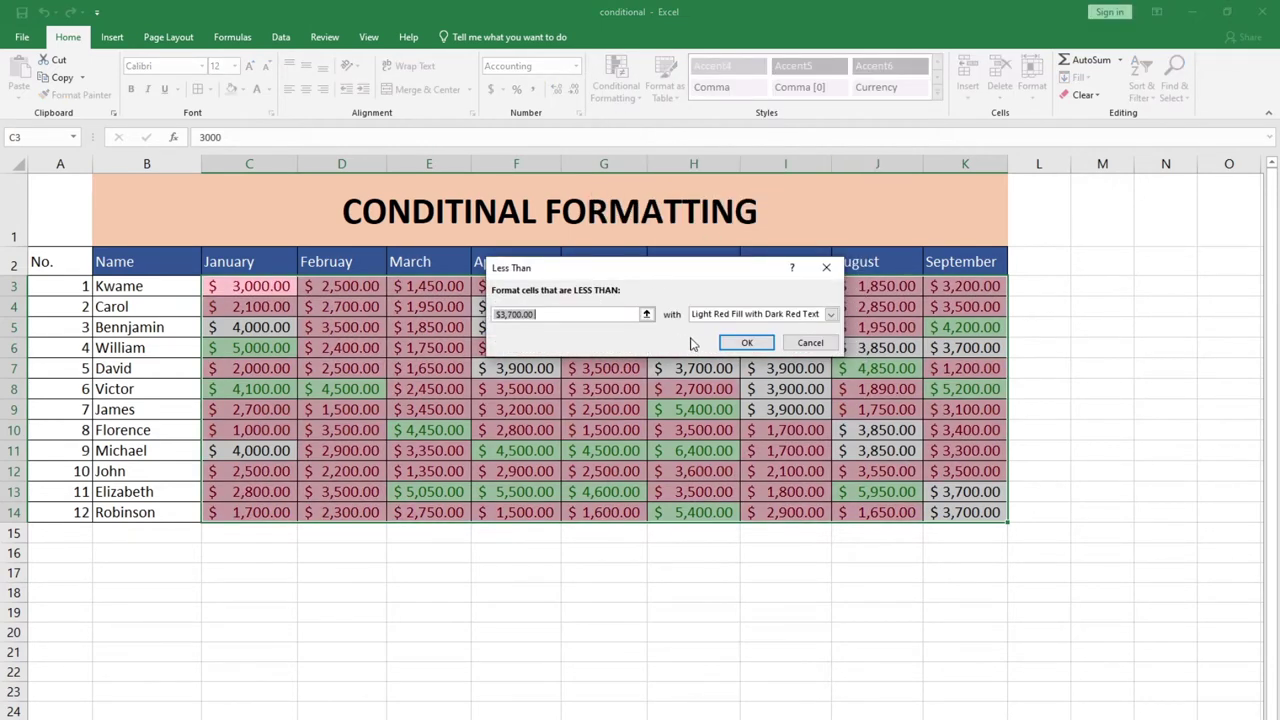
{"action": "left_click", "coordinate": [511, 315]}
{"action": "key", "text": "BackSpace"}
{"action": "key", "text": "BackSpace"}
{"action": "key", "text": "BackSpace"}
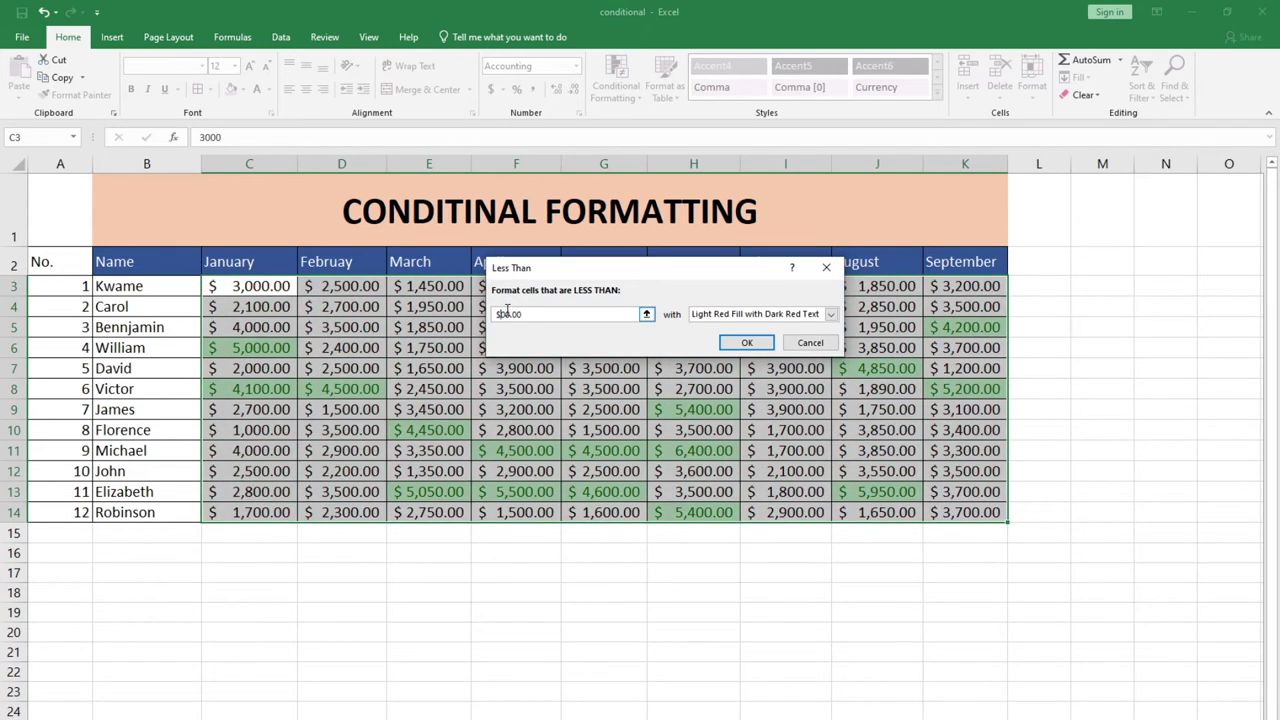
{"action": "type", "text": "20"}
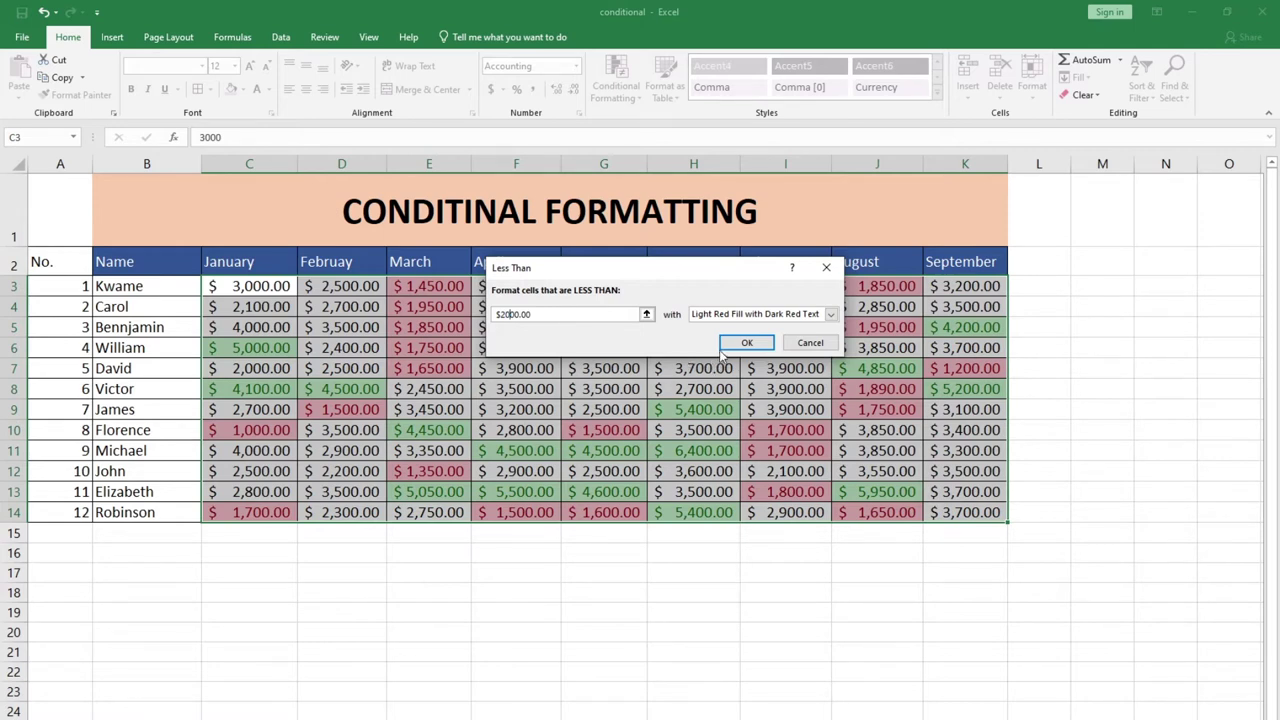
{"action": "left_click", "coordinate": [831, 315]}
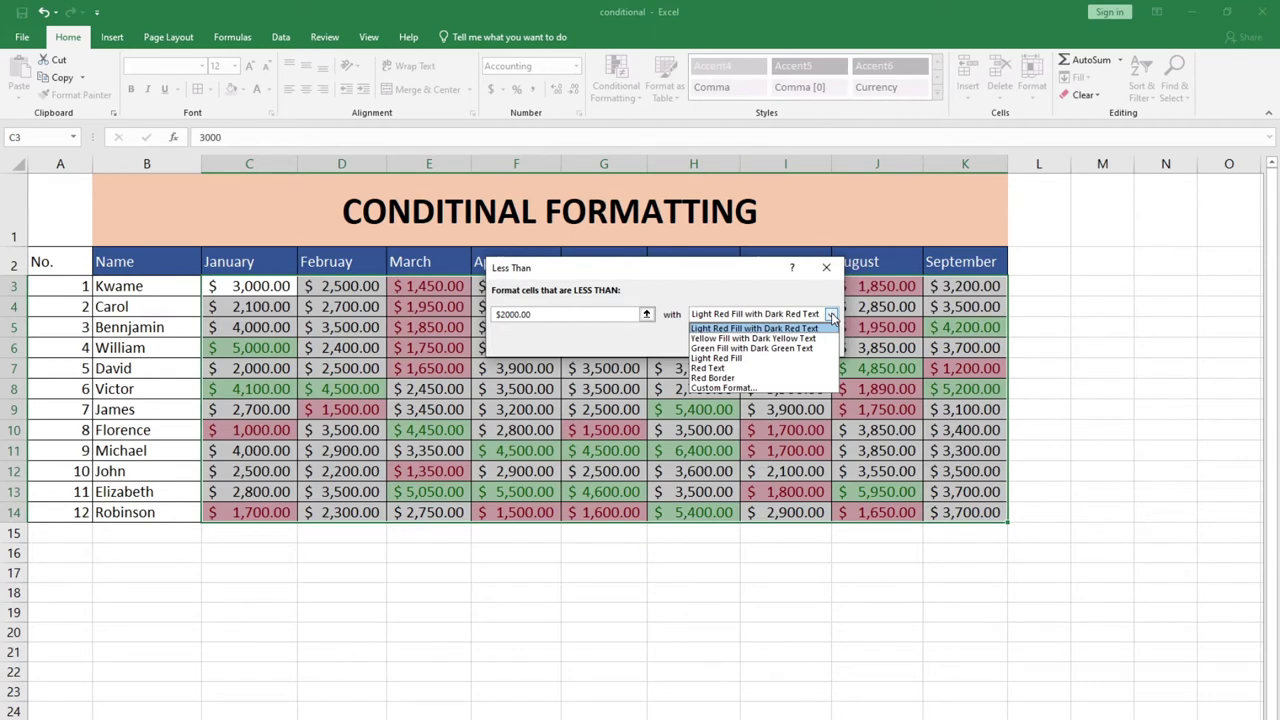
{"action": "left_click", "coordinate": [831, 315]}
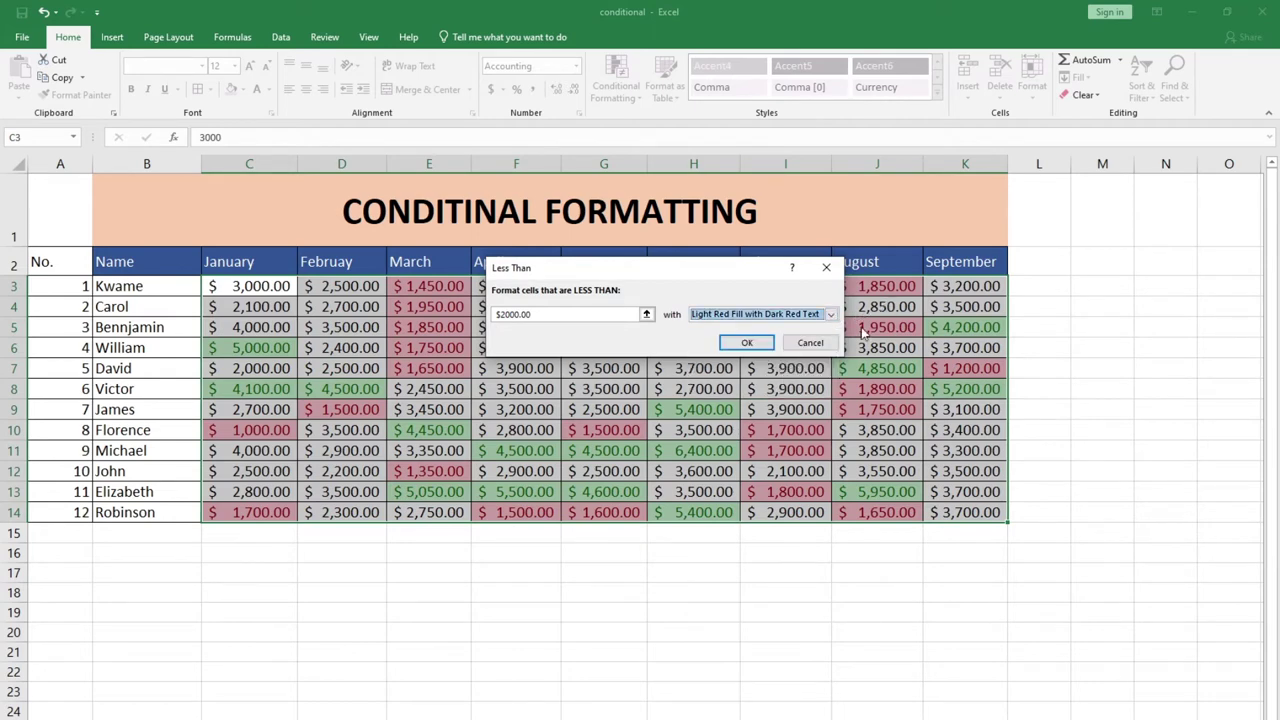
{"action": "left_click", "coordinate": [747, 342]}
Step: Examine the red-highlighted amounts in the March and January columns and whose rows they belong to
{"action": "left_click", "coordinate": [450, 332]}
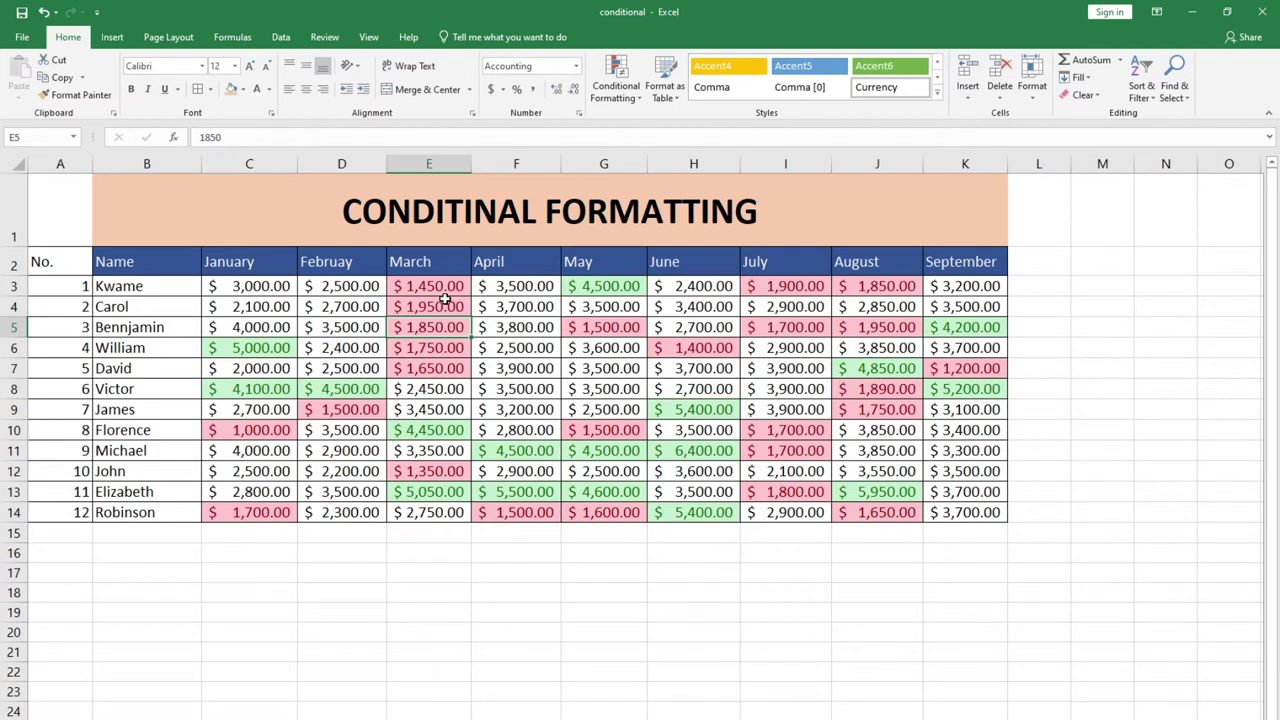
{"action": "left_click", "coordinate": [240, 265]}
{"action": "left_click", "coordinate": [264, 434]}
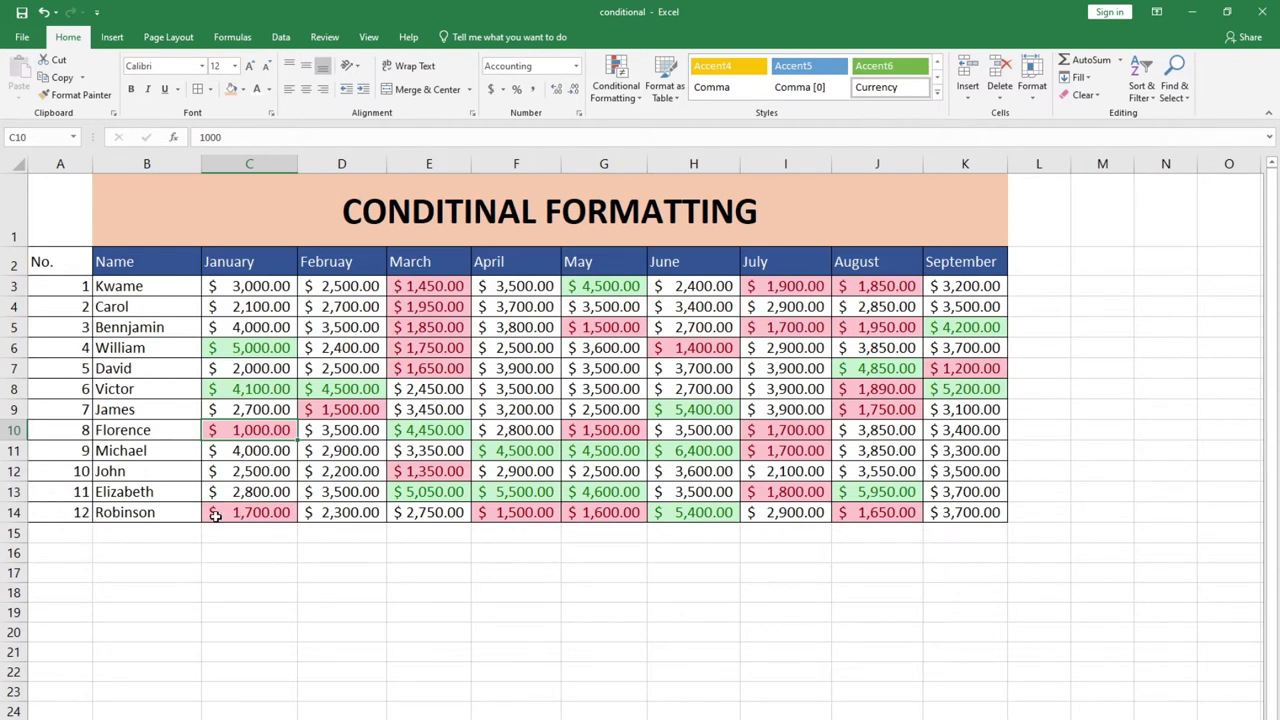
{"action": "left_click", "coordinate": [262, 513]}
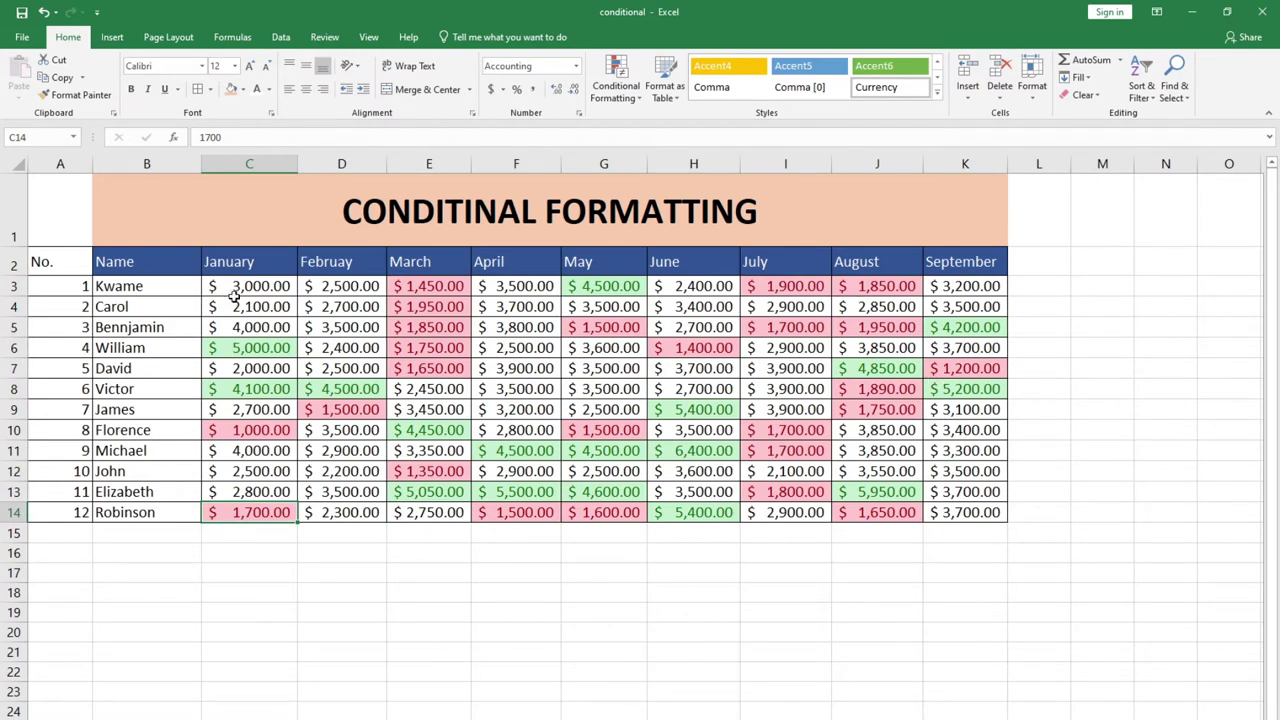
Step: Apply the 4 Arrows (Colored) icon set to the monthly amounts in C3:K14
{"action": "left_click_drag", "start_coordinate": [218, 284], "coordinate": [963, 517]}
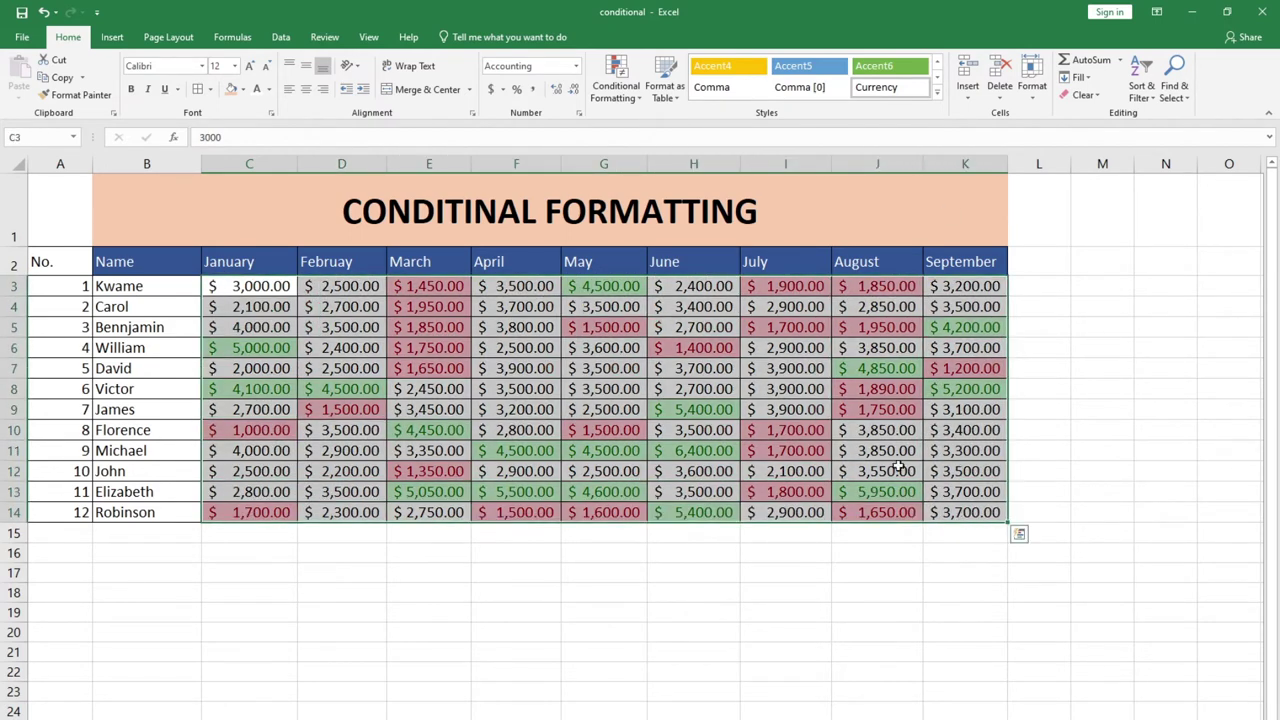
{"action": "left_click", "coordinate": [643, 104]}
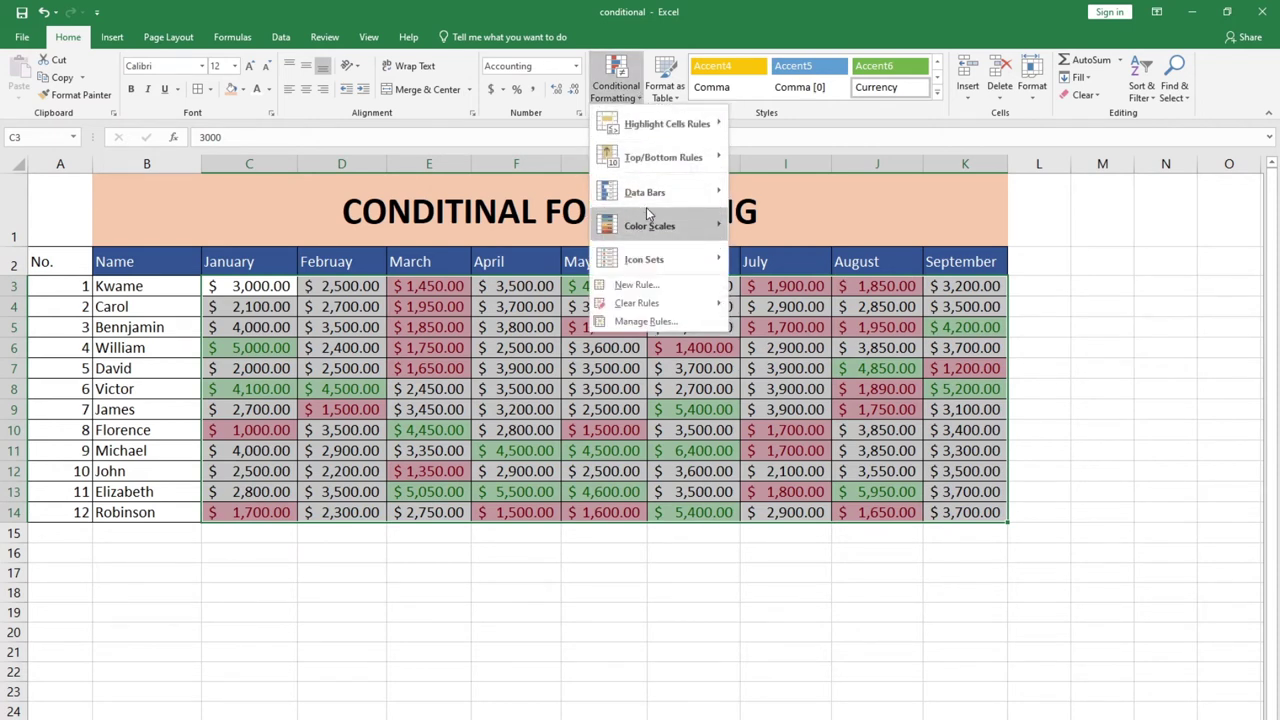
{"action": "mouse_move", "coordinate": [649, 205]}
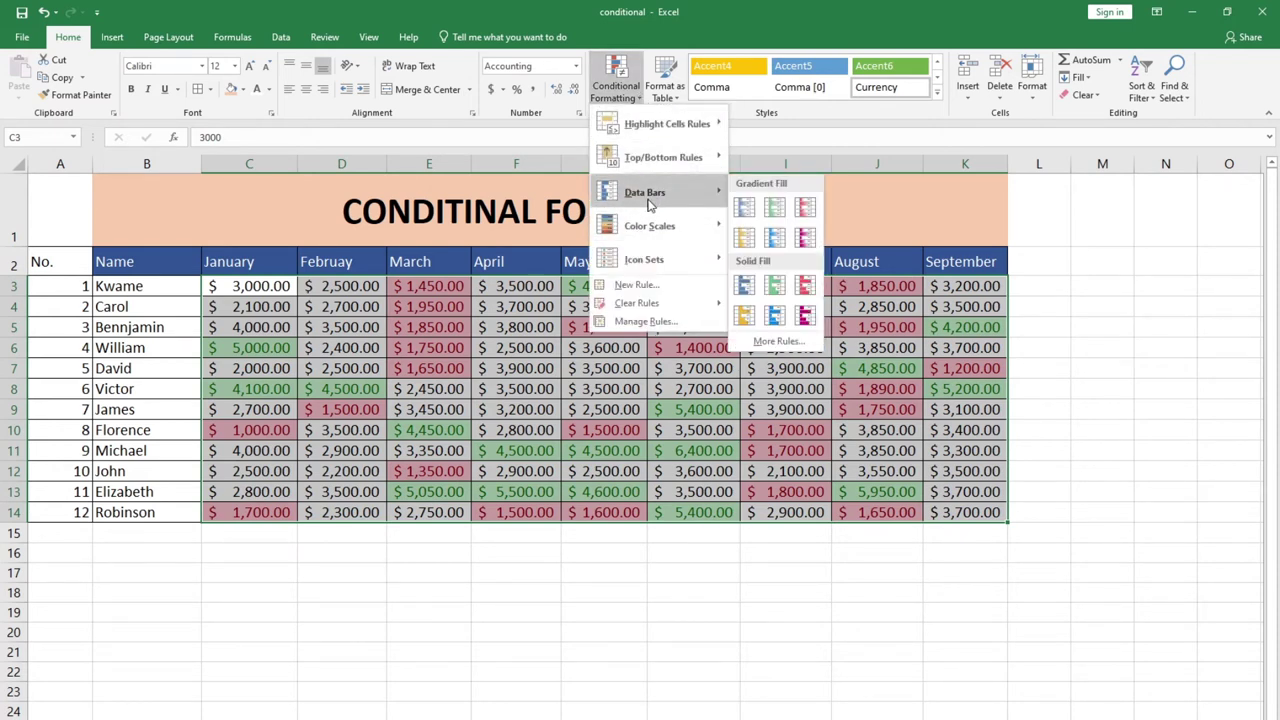
{"action": "mouse_move", "coordinate": [643, 231]}
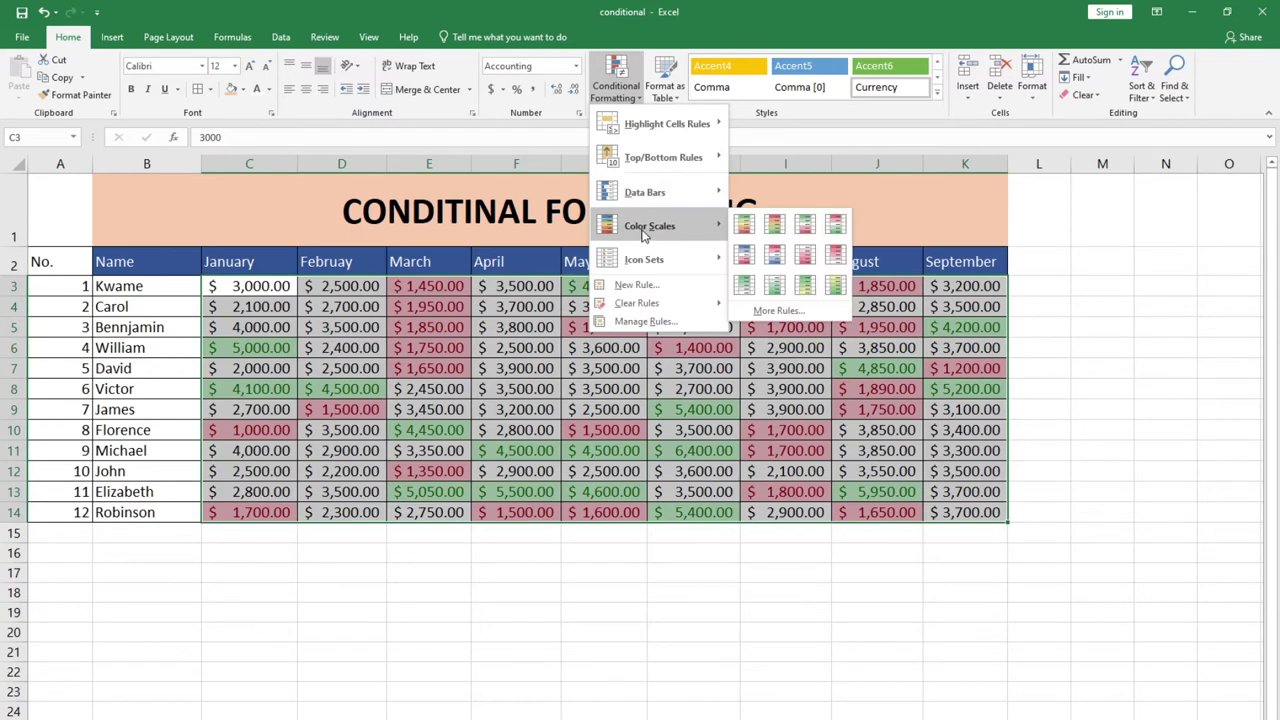
{"action": "mouse_move", "coordinate": [657, 270]}
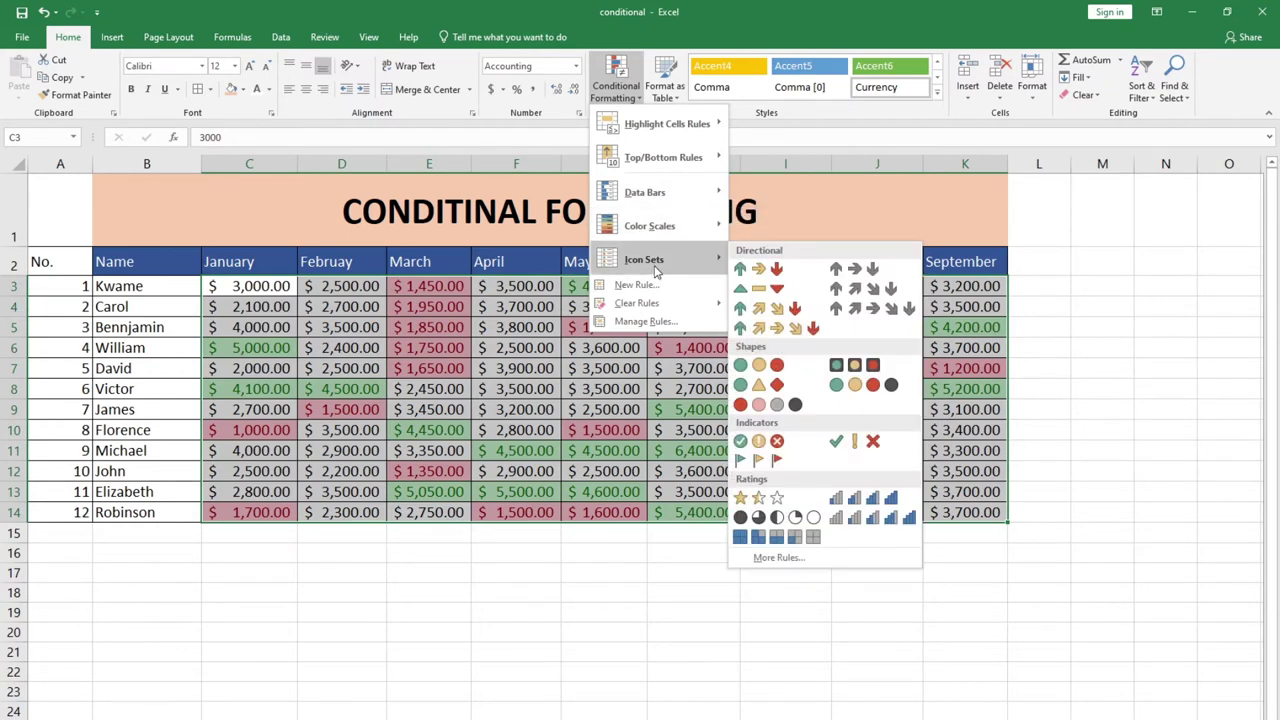
{"action": "mouse_move", "coordinate": [672, 124]}
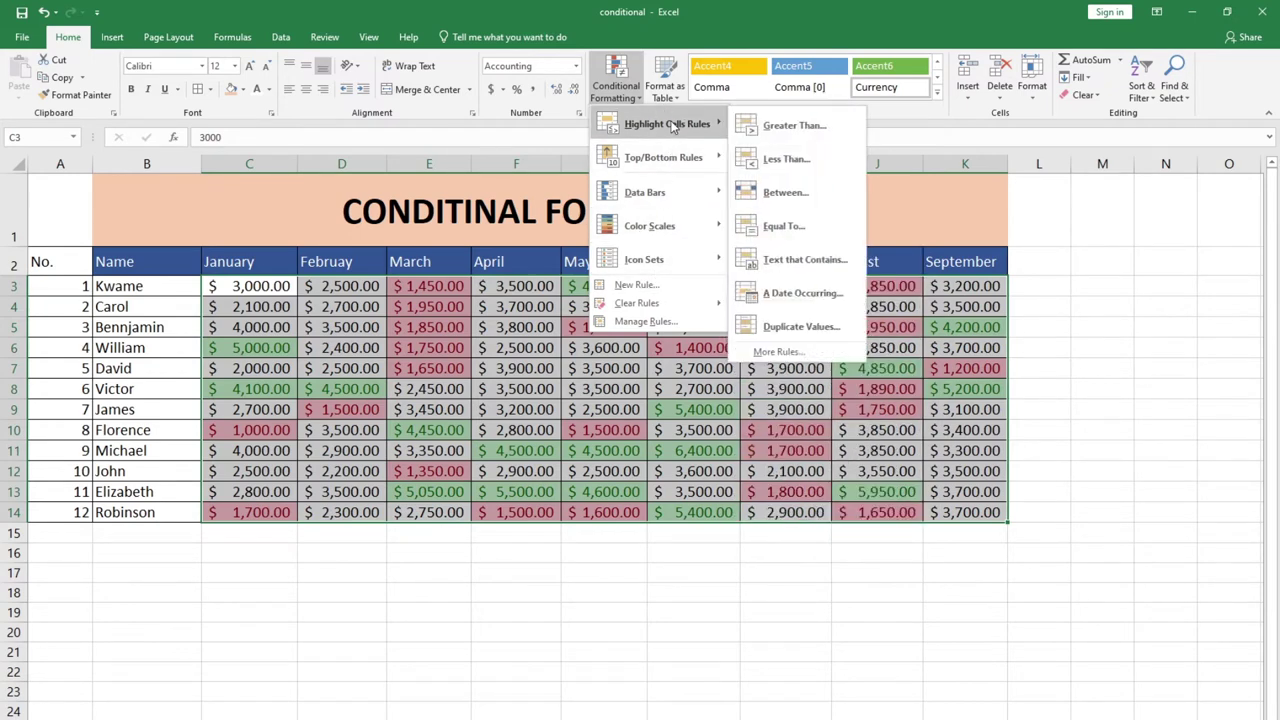
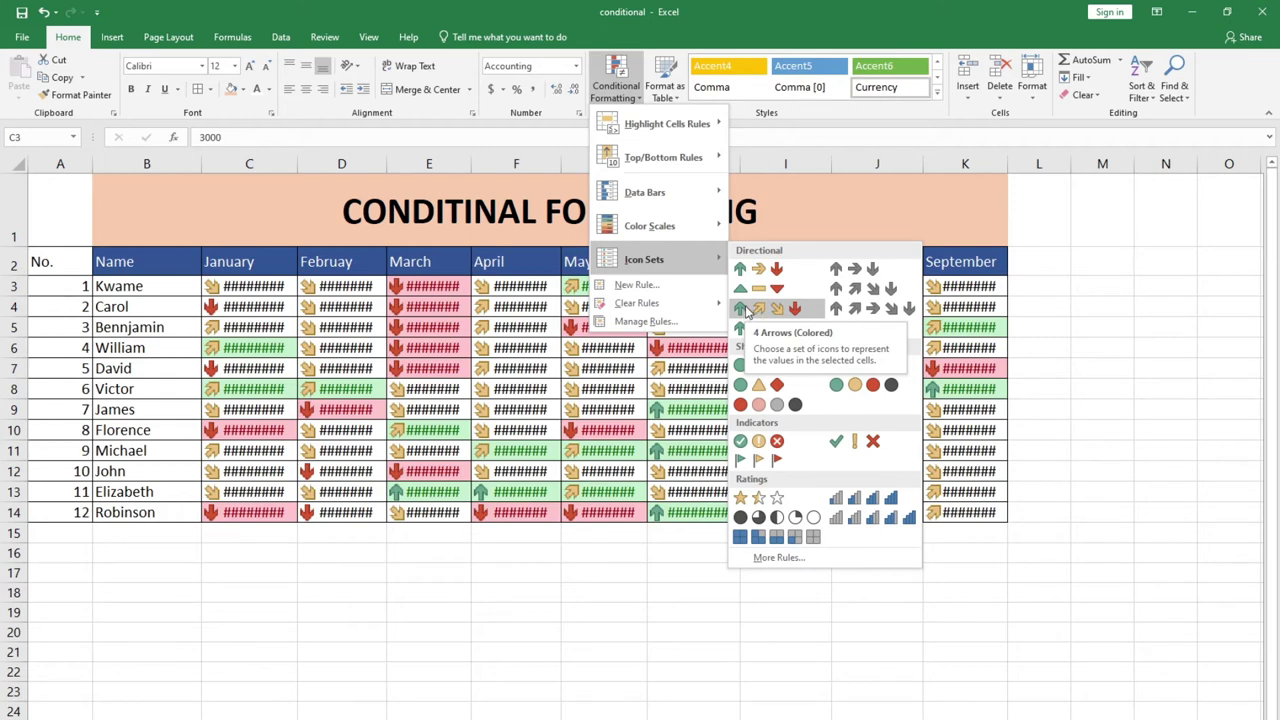
{"action": "left_click", "coordinate": [747, 311]}
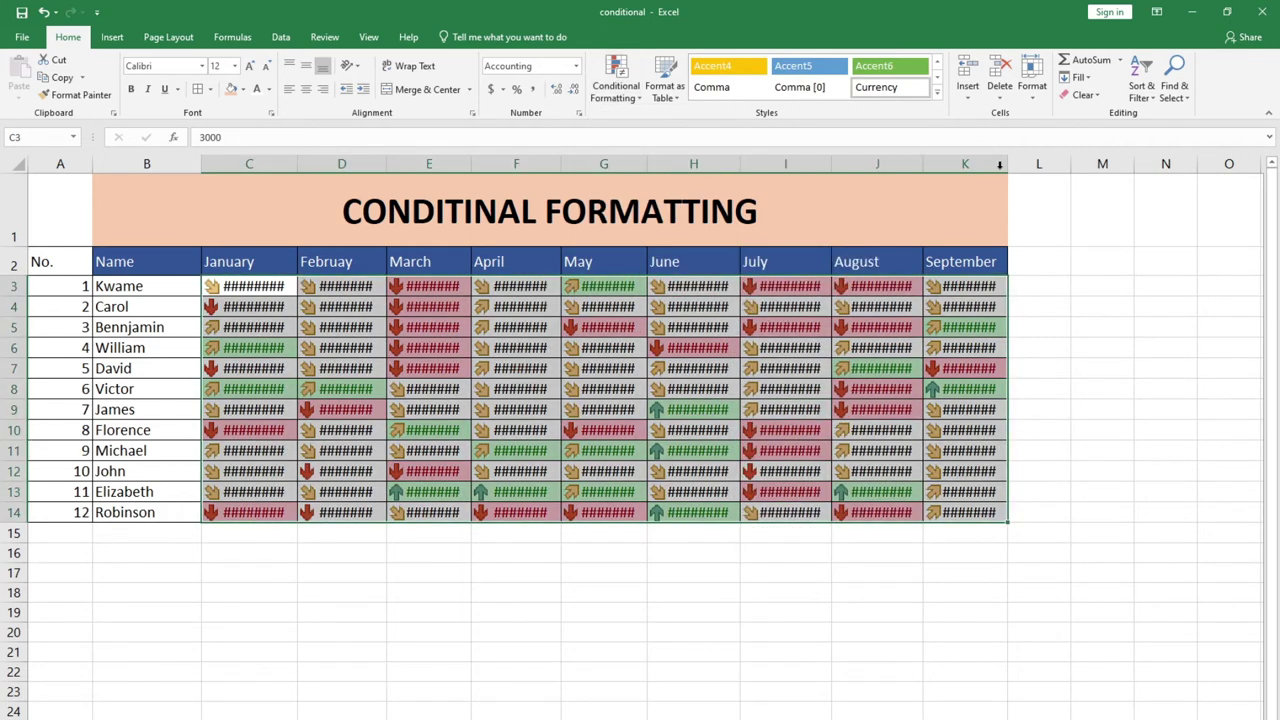
Step: Widen the September, August, July and June columns so their amounts fit beside the arrow icons
{"action": "left_click_drag", "start_coordinate": [1006, 163], "coordinate": [1042, 163]}
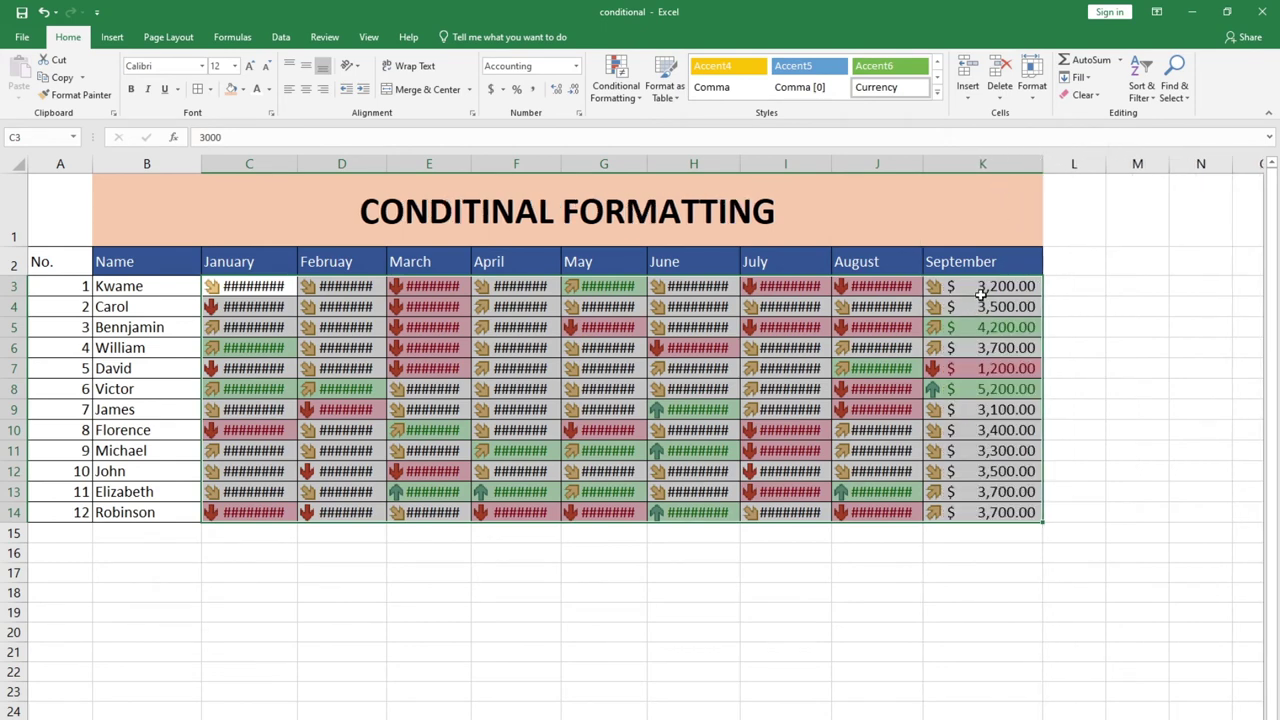
{"action": "left_click", "coordinate": [900, 160]}
{"action": "left_click_drag", "start_coordinate": [922, 163], "coordinate": [947, 163]}
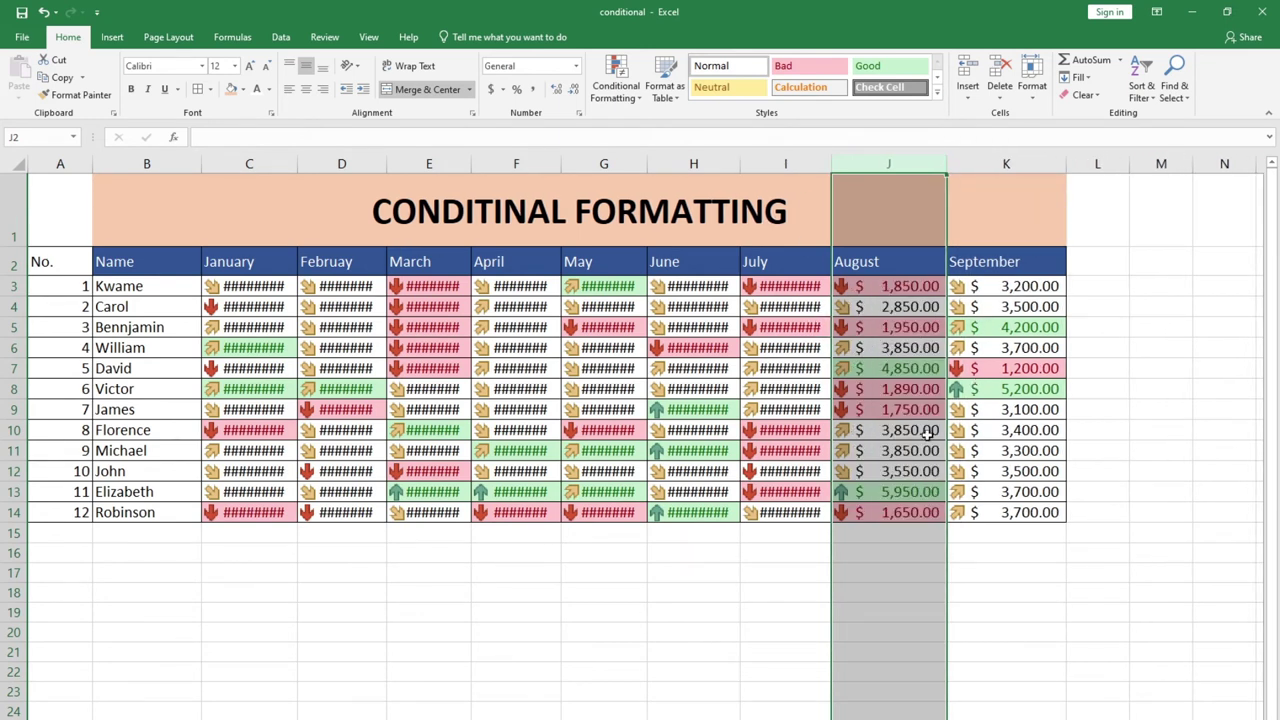
{"action": "left_click", "coordinate": [818, 165]}
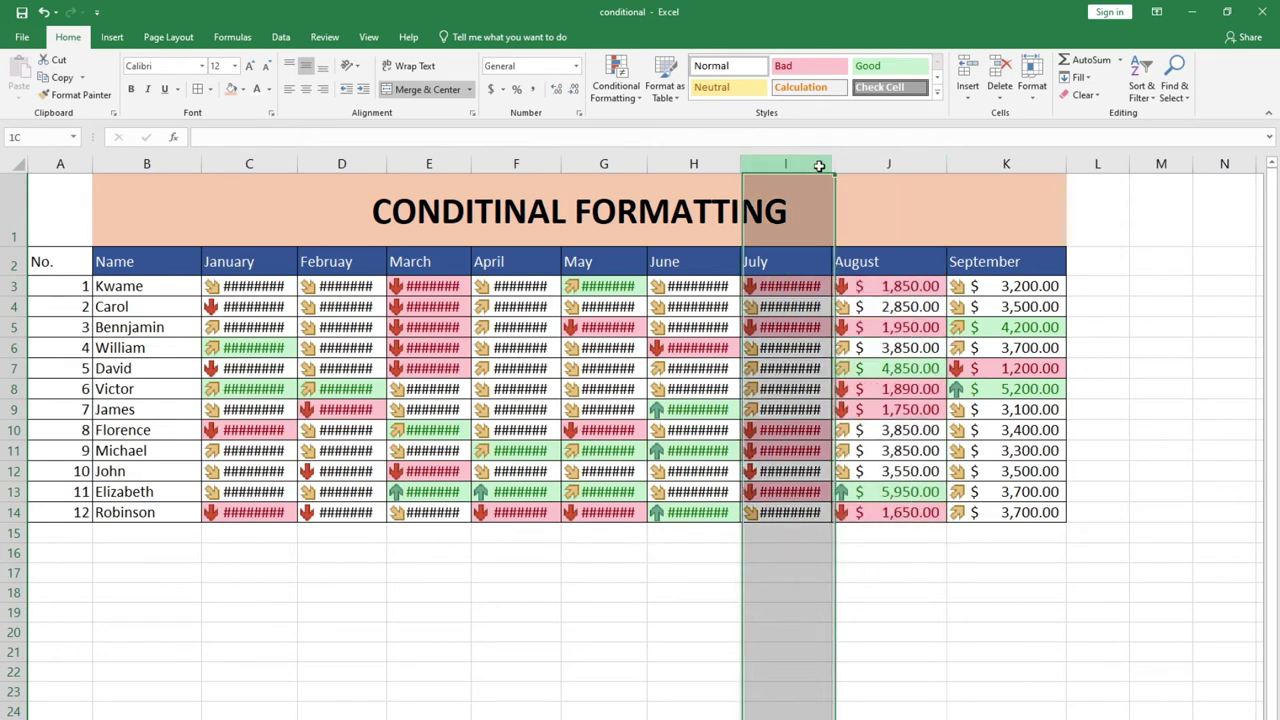
{"action": "left_click_drag", "start_coordinate": [828, 165], "coordinate": [849, 165]}
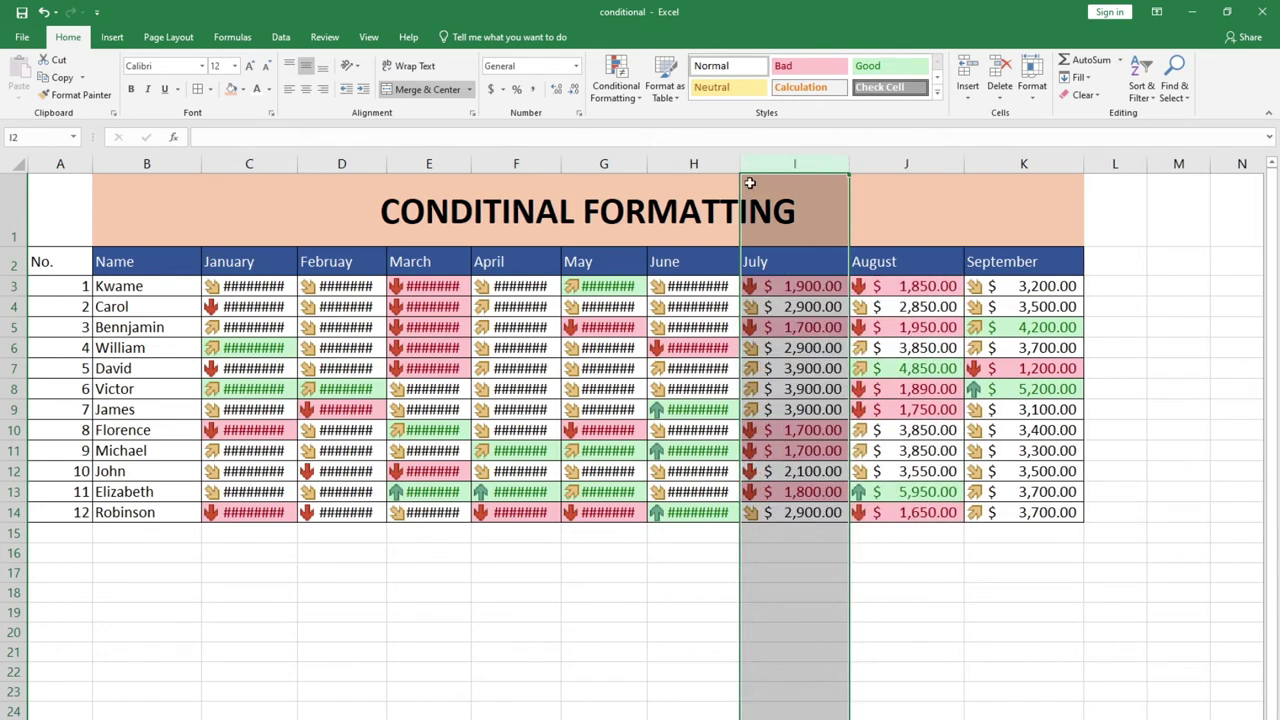
{"action": "left_click", "coordinate": [730, 168]}
{"action": "left_click_drag", "start_coordinate": [740, 165], "coordinate": [764, 166]}
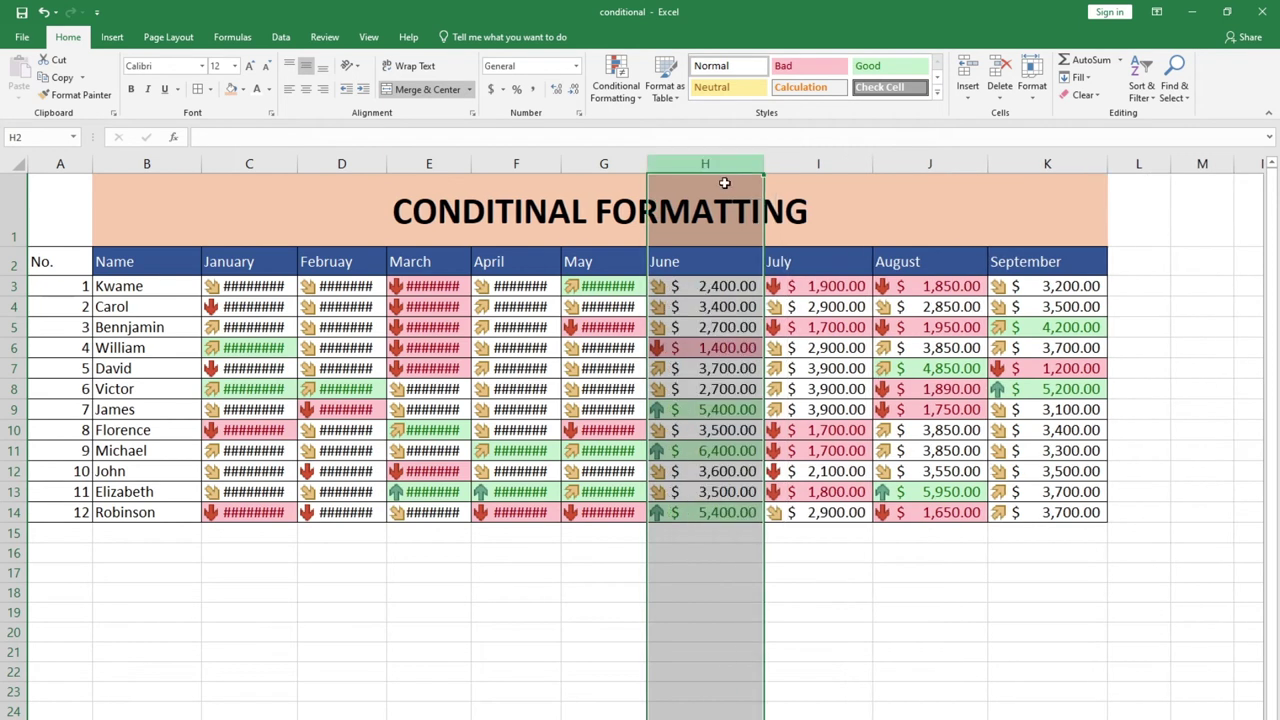
{"action": "left_click", "coordinate": [778, 327]}
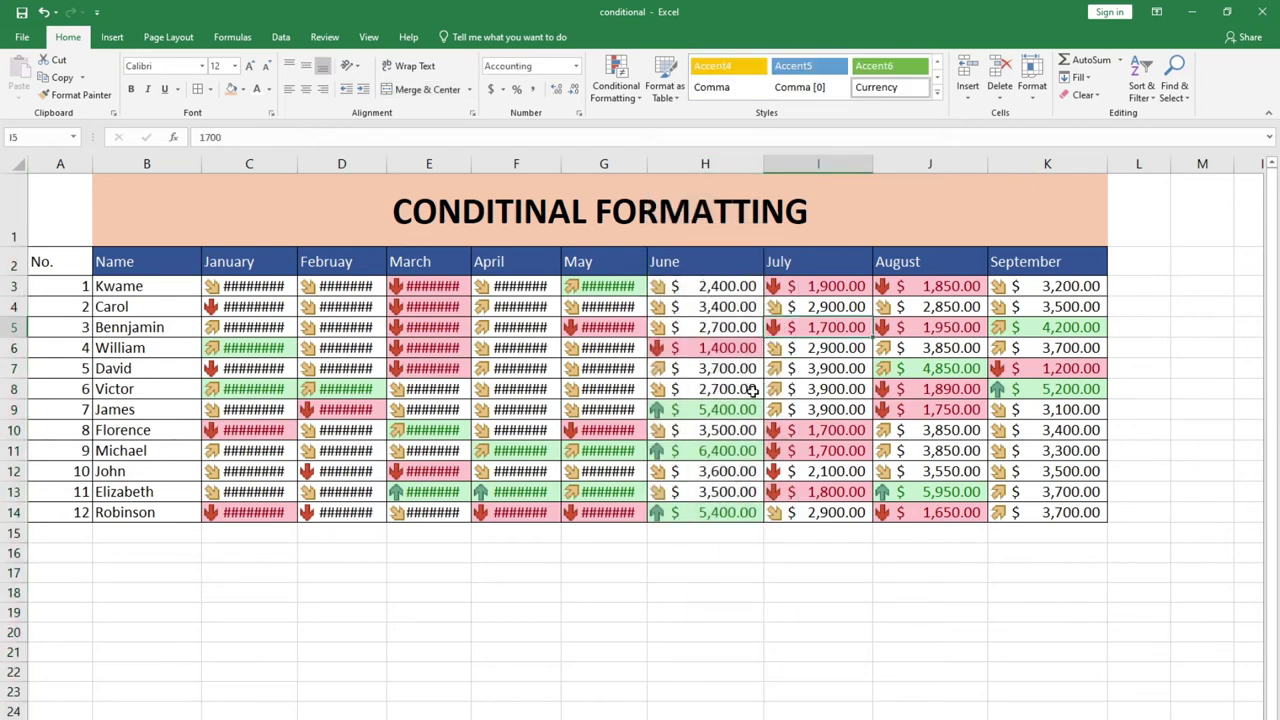
{"action": "left_click", "coordinate": [660, 453]}
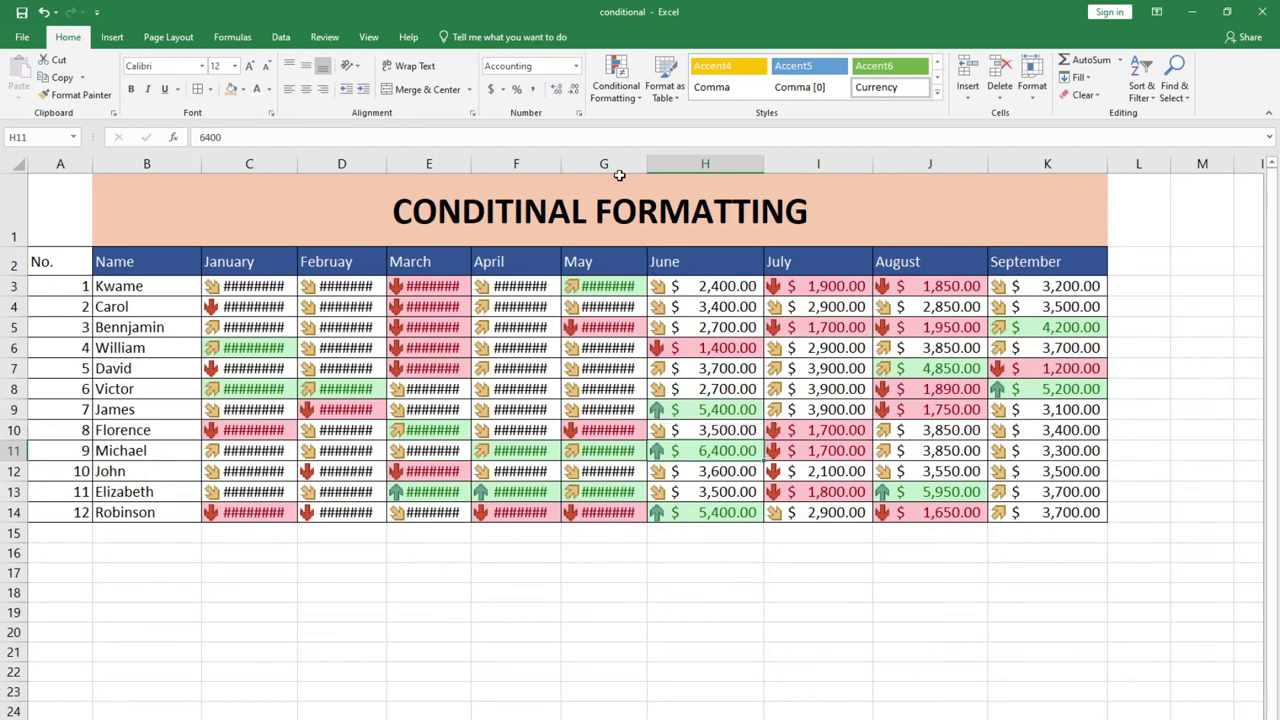
Step: Widen the May and April columns until their full amounts fit beside the arrow icons
{"action": "left_click", "coordinate": [620, 165]}
{"action": "left_click_drag", "start_coordinate": [647, 165], "coordinate": [680, 170]}
{"action": "left_click", "coordinate": [530, 164]}
{"action": "left_click_drag", "start_coordinate": [563, 163], "coordinate": [579, 163]}
{"action": "left_click", "coordinate": [660, 90]}
{"action": "left_click", "coordinate": [615, 88]}
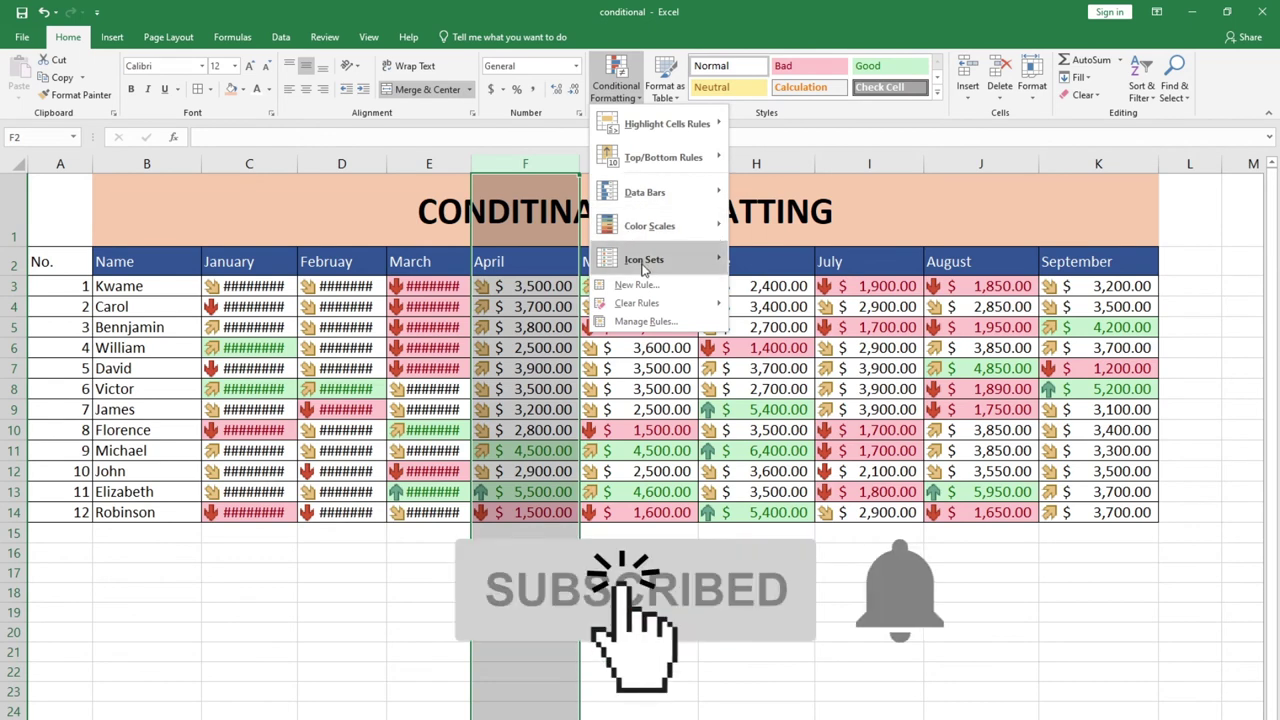
{"action": "left_click", "coordinate": [445, 225]}
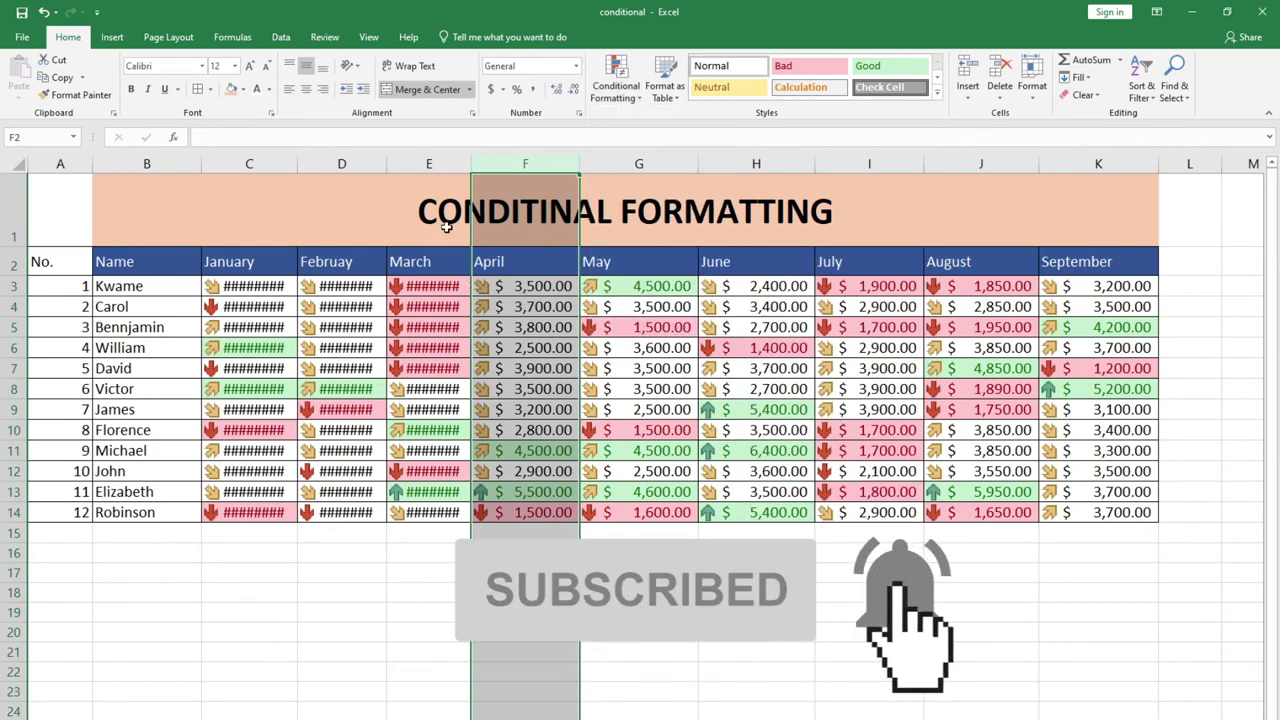
Step: Widen the March, February and January columns to fit their full amounts next to the icons
{"action": "left_click", "coordinate": [428, 163]}
{"action": "left_click_drag", "start_coordinate": [471, 163], "coordinate": [500, 168]}
{"action": "left_click_drag", "start_coordinate": [385, 237], "coordinate": [409, 163]}
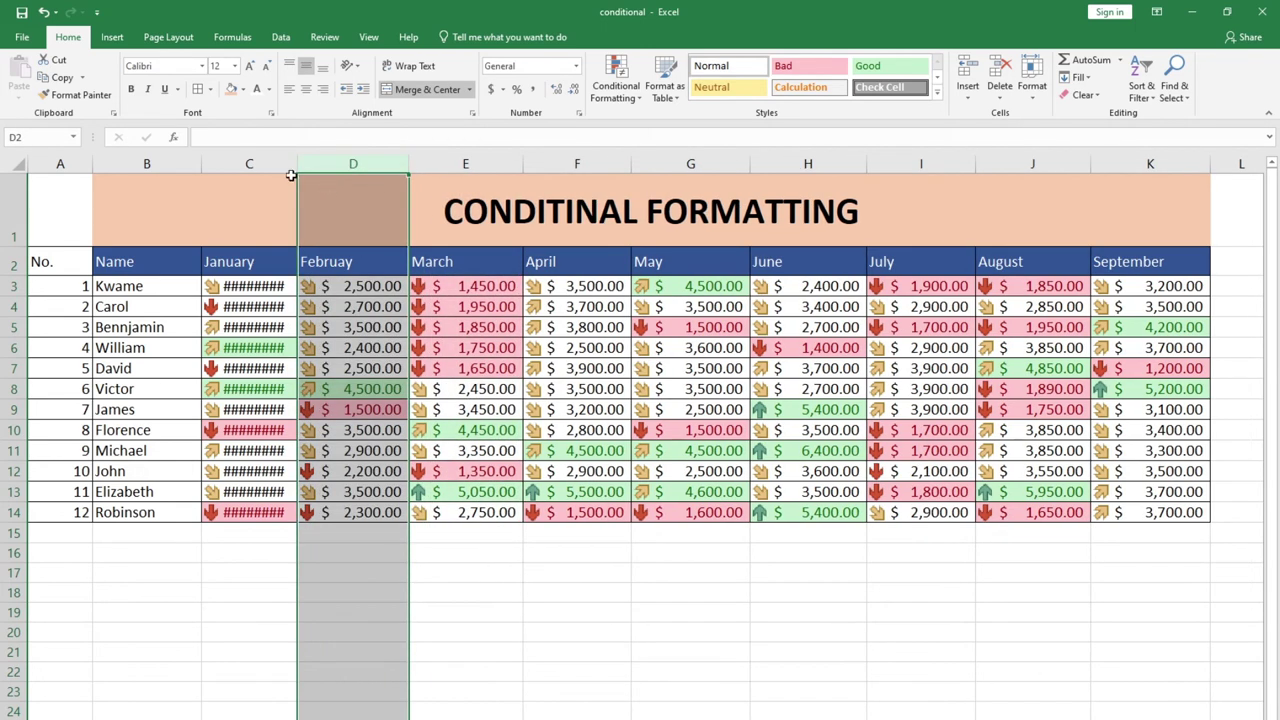
{"action": "left_click", "coordinate": [285, 164]}
{"action": "left_click_drag", "start_coordinate": [297, 163], "coordinate": [318, 163]}
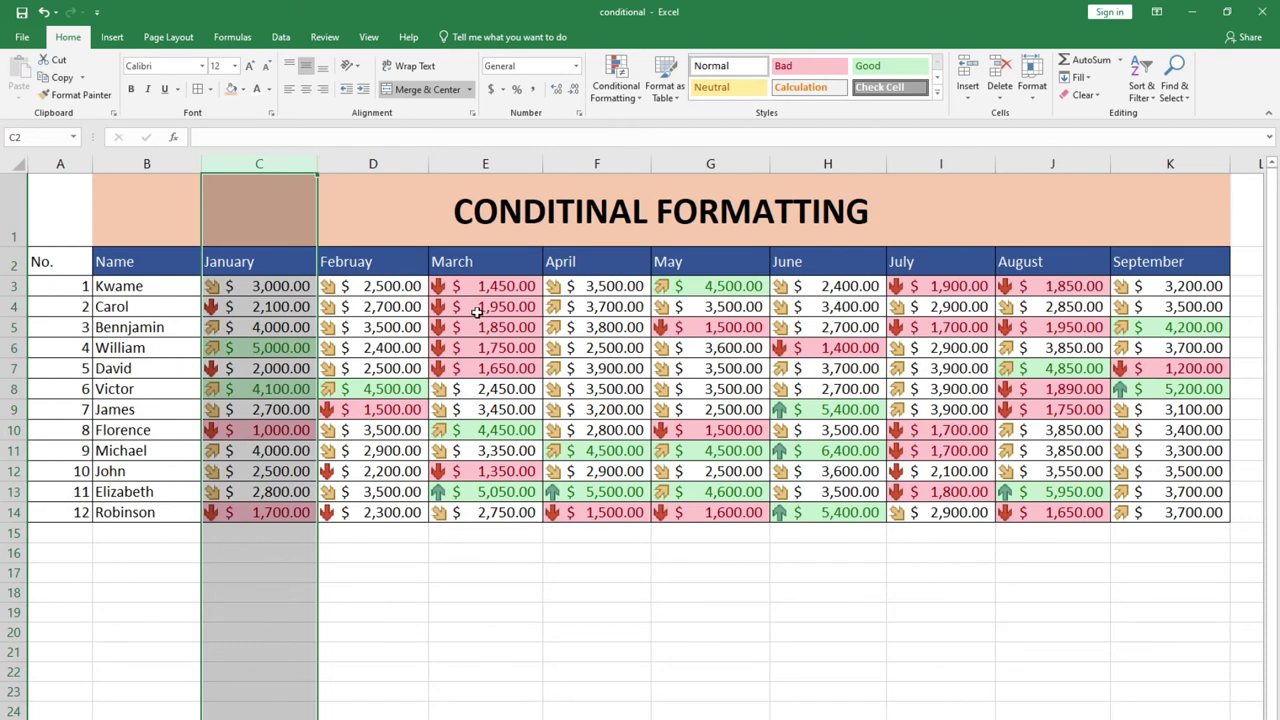
Step: Preview the color scale and icon set options for the January column without applying any of them
{"action": "left_click", "coordinate": [640, 103]}
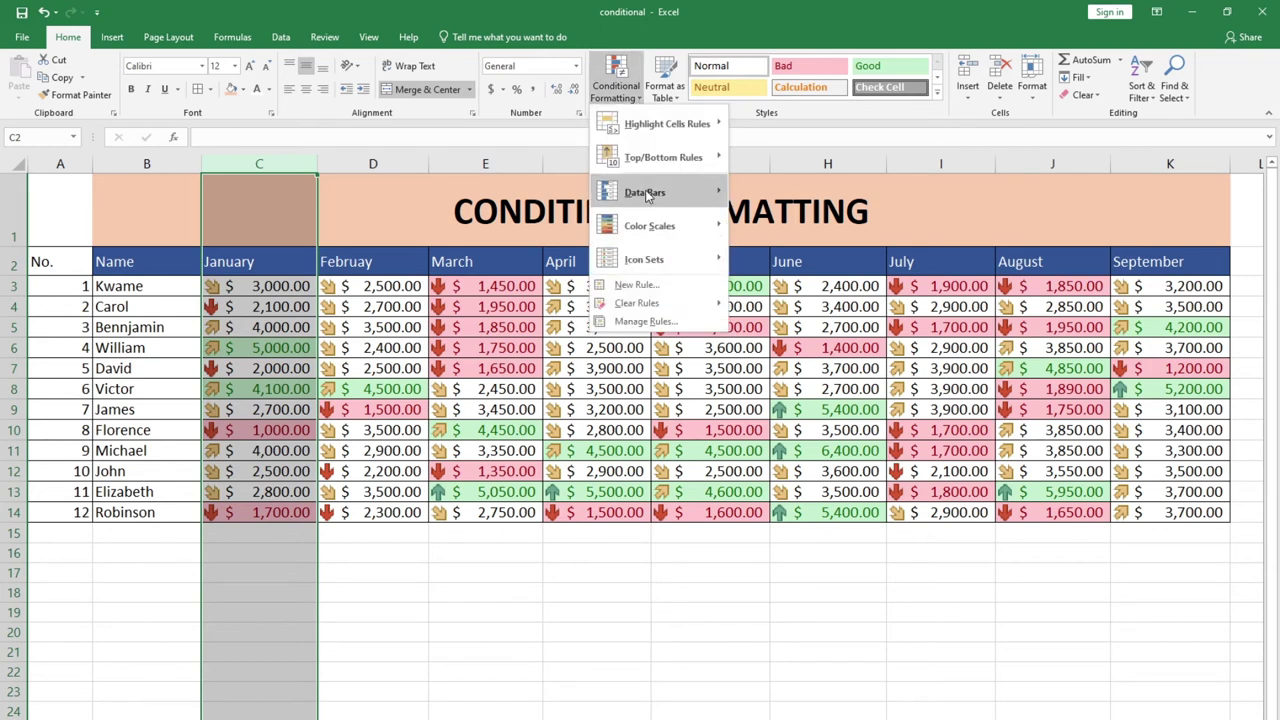
{"action": "mouse_move", "coordinate": [647, 197]}
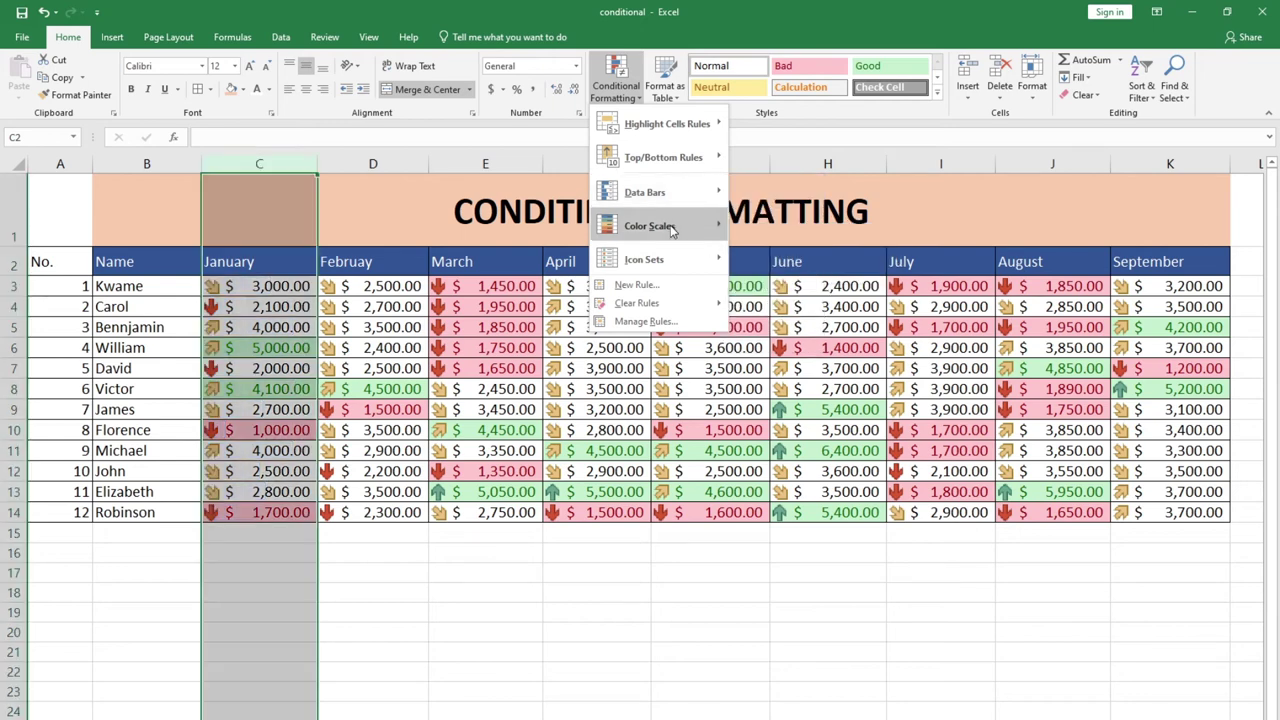
{"action": "mouse_move", "coordinate": [674, 229]}
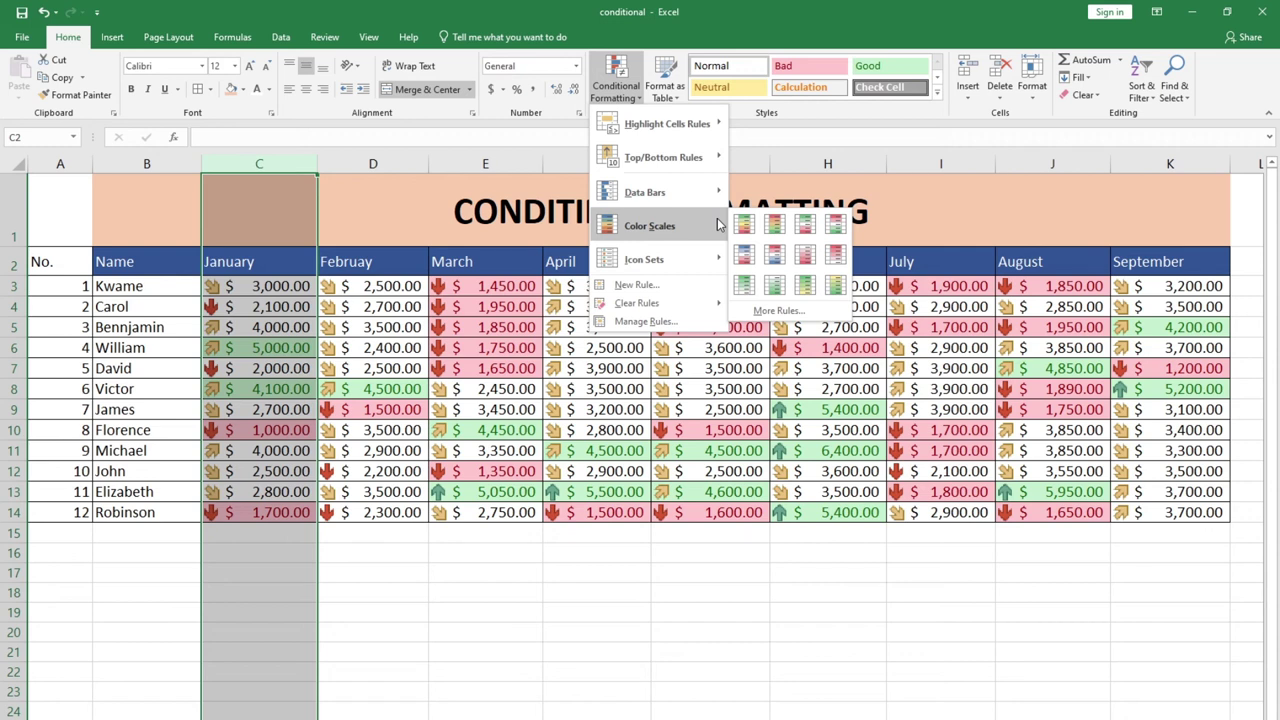
{"action": "mouse_move", "coordinate": [688, 260]}
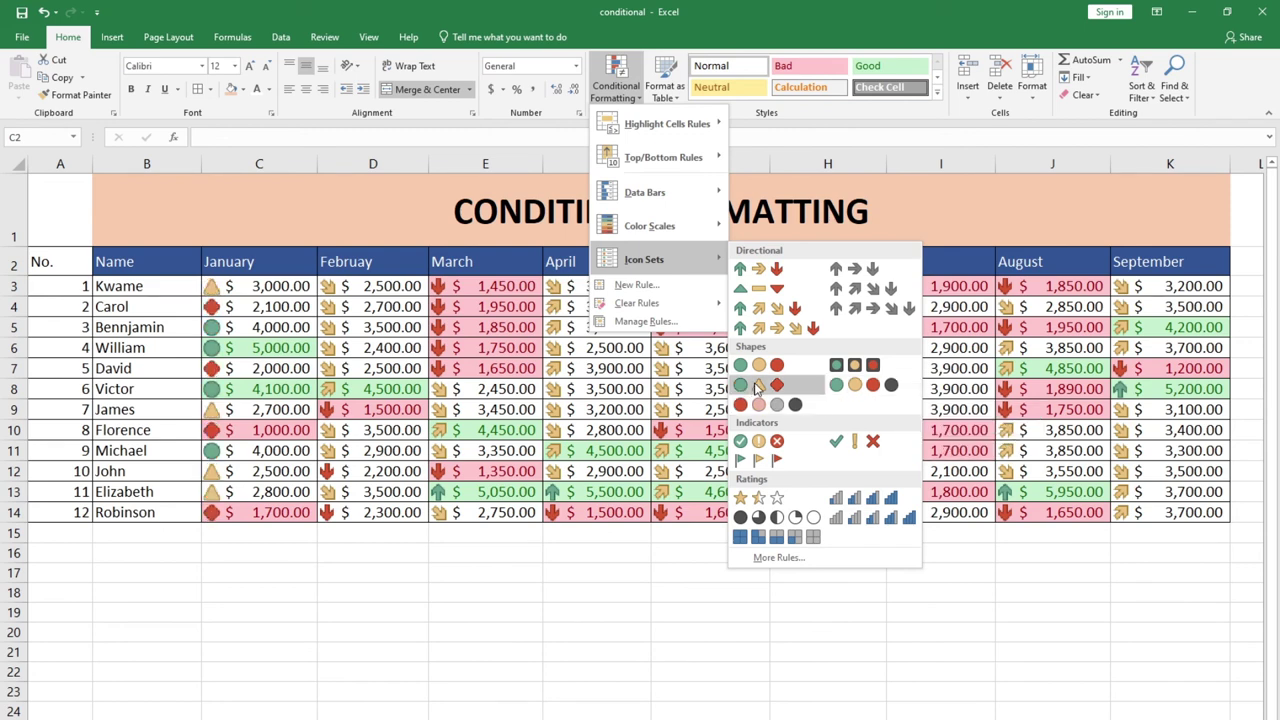
{"action": "left_click", "coordinate": [620, 70]}
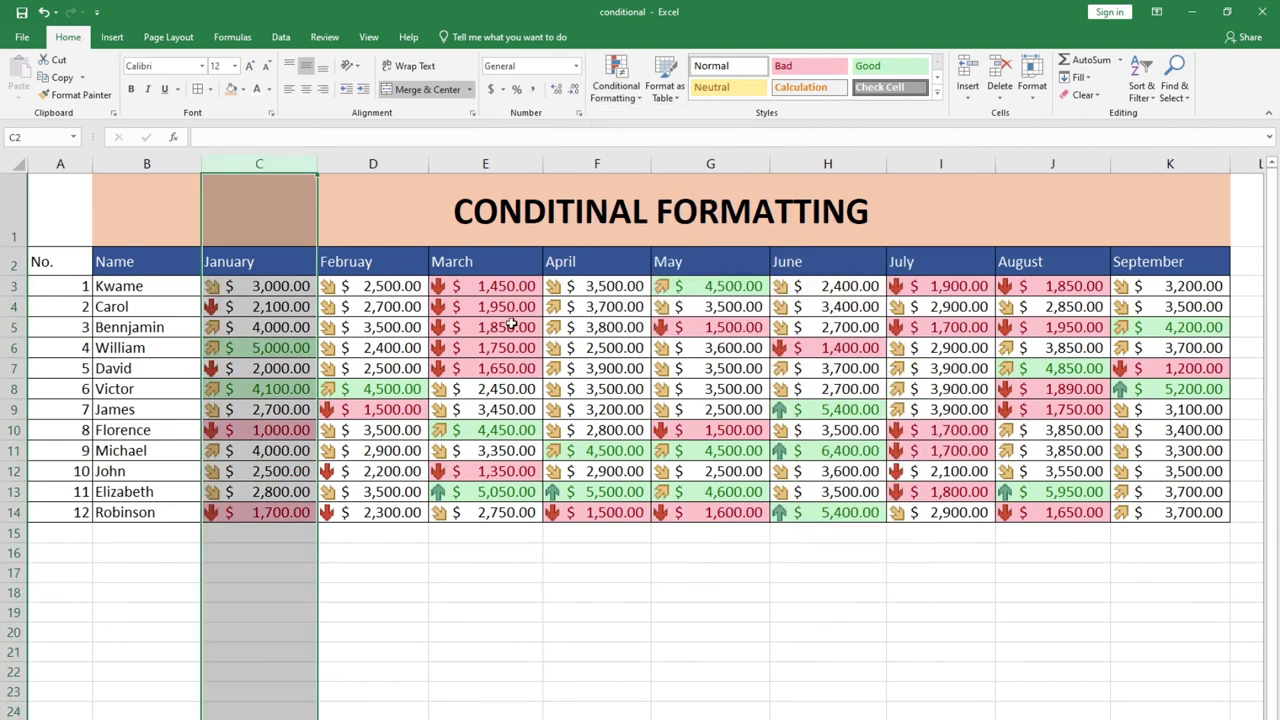
{"action": "left_click", "coordinate": [355, 264]}
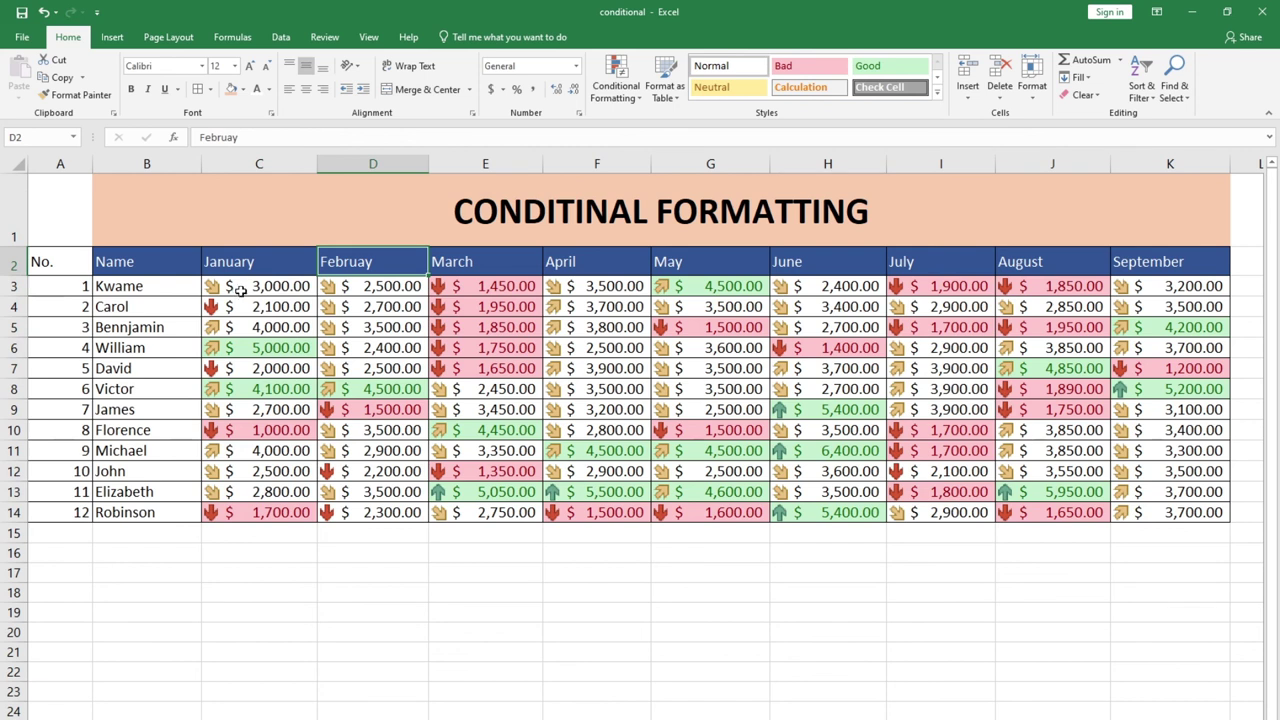